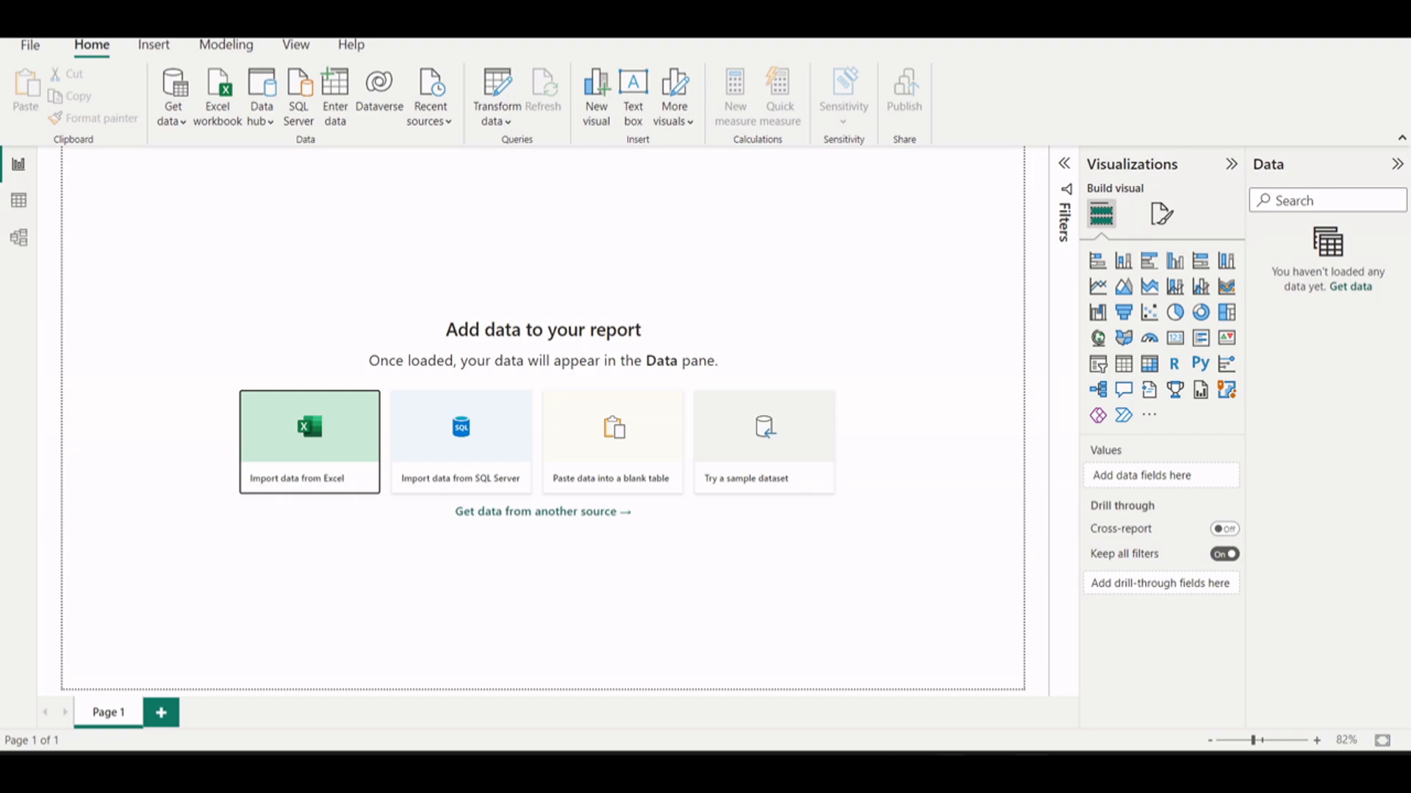
Step: Switch to File Explorer and look over the CSV files in the 01.Append_CSV_Data folder
click(559, 774)
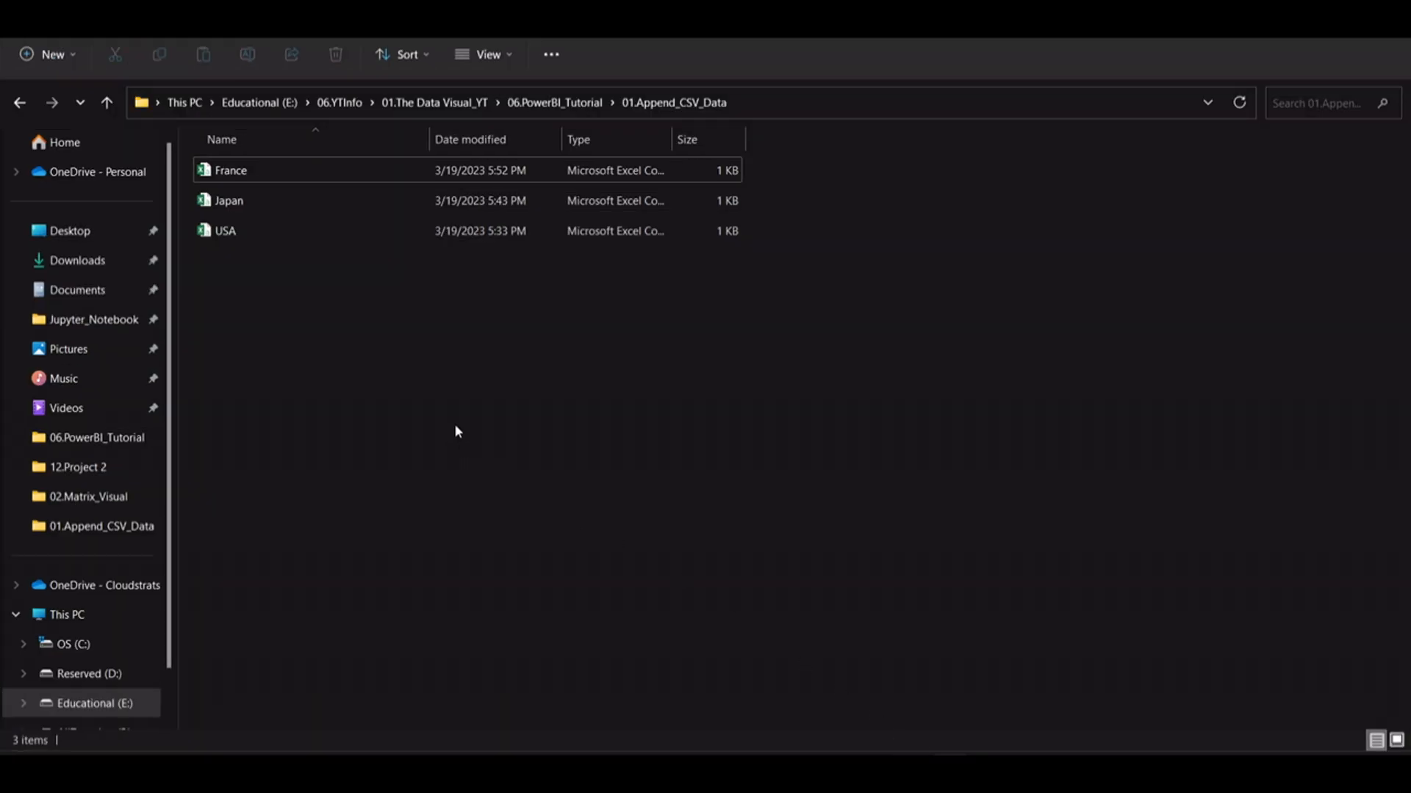
drag(306, 326, 306, 169)
click(405, 408)
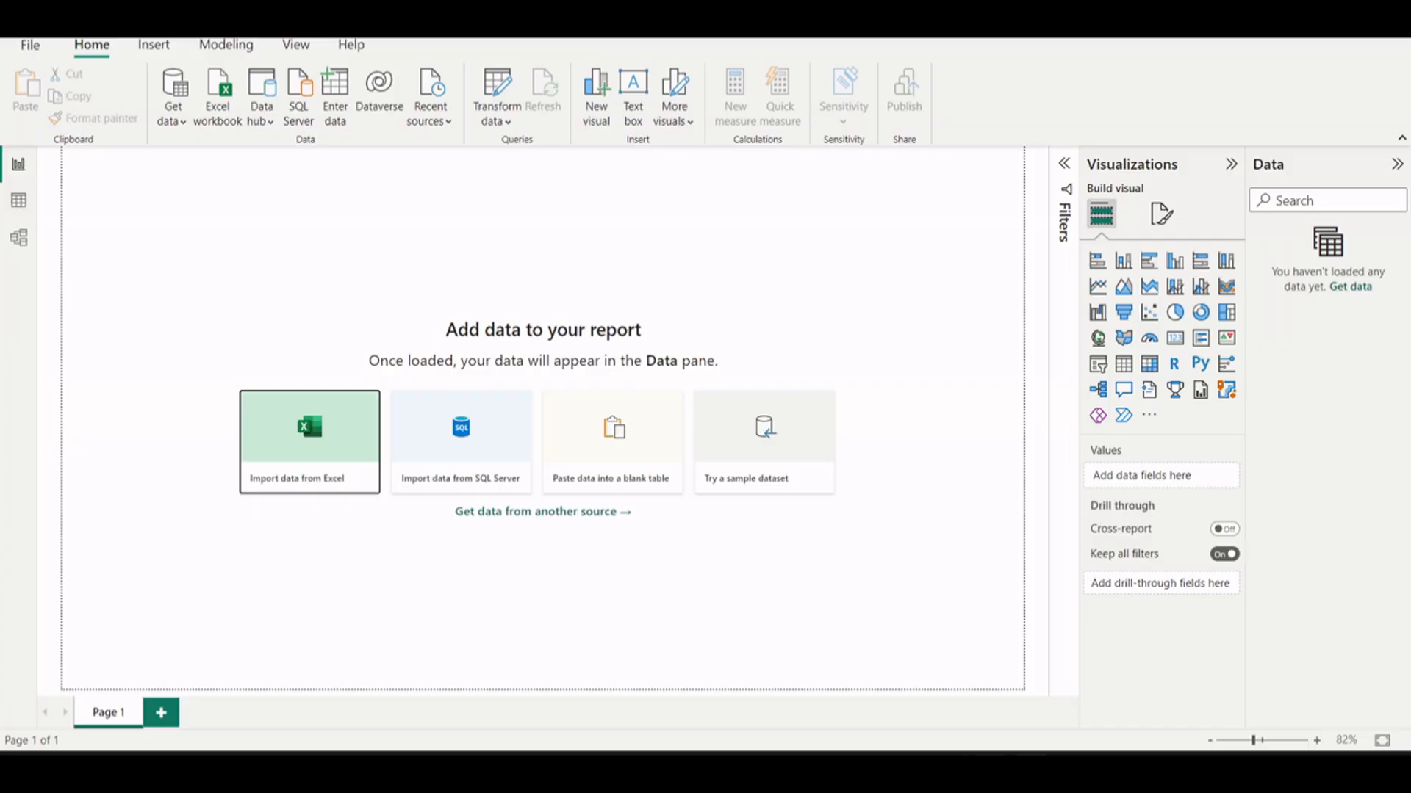
Step: Switch to Excel, review the columns and records in the Japan, USA and France files, and return to Power BI Desktop
click(782, 645)
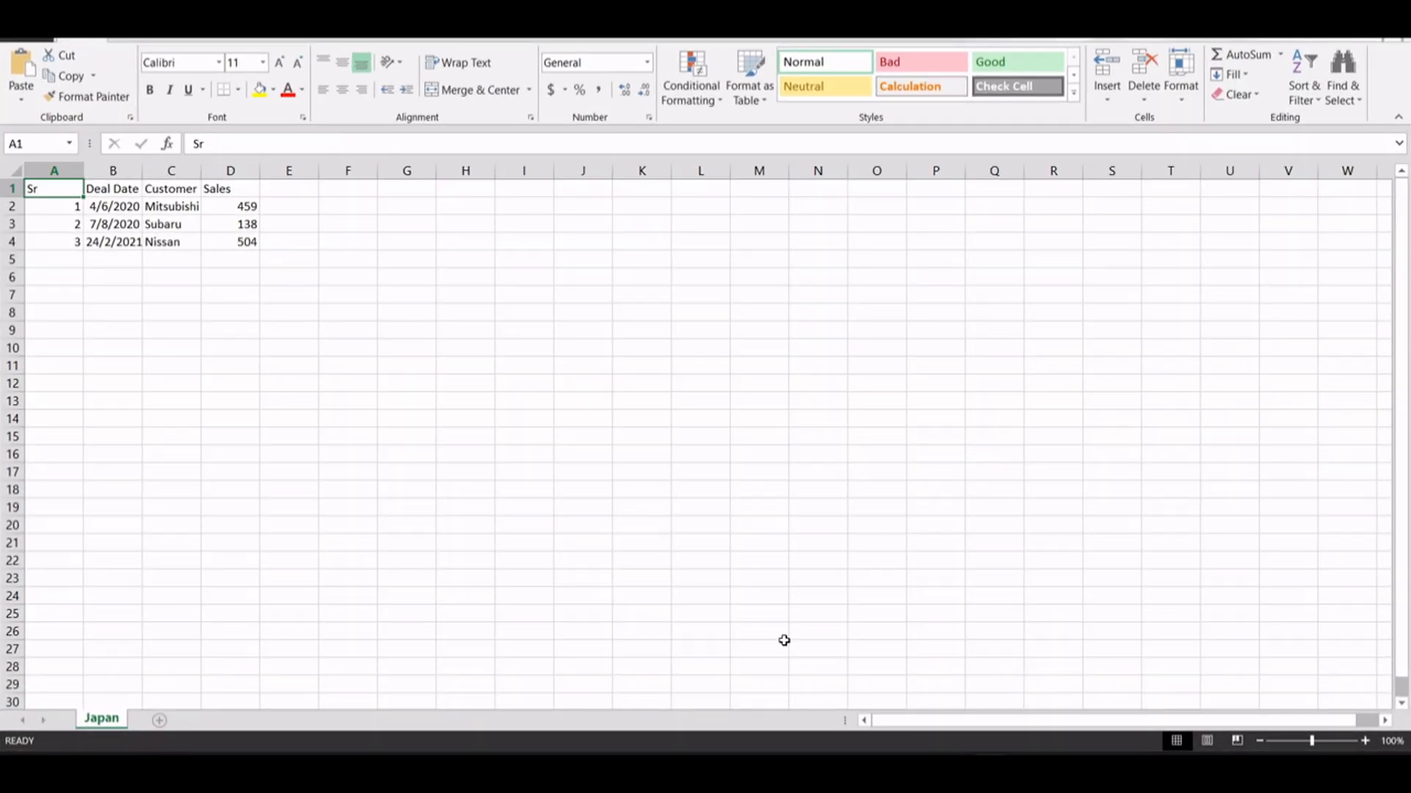
click(67, 273)
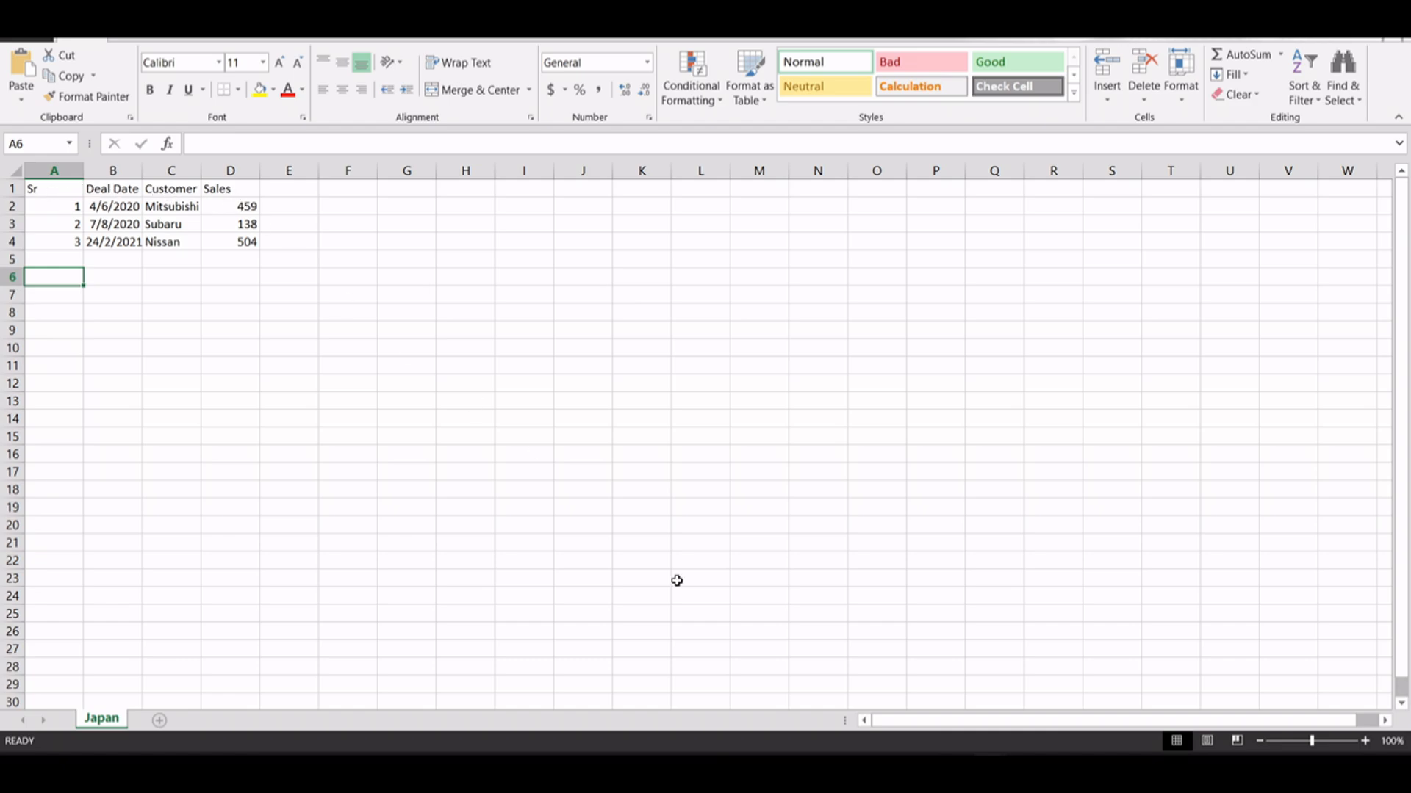
mouse_move(988, 778)
click(948, 673)
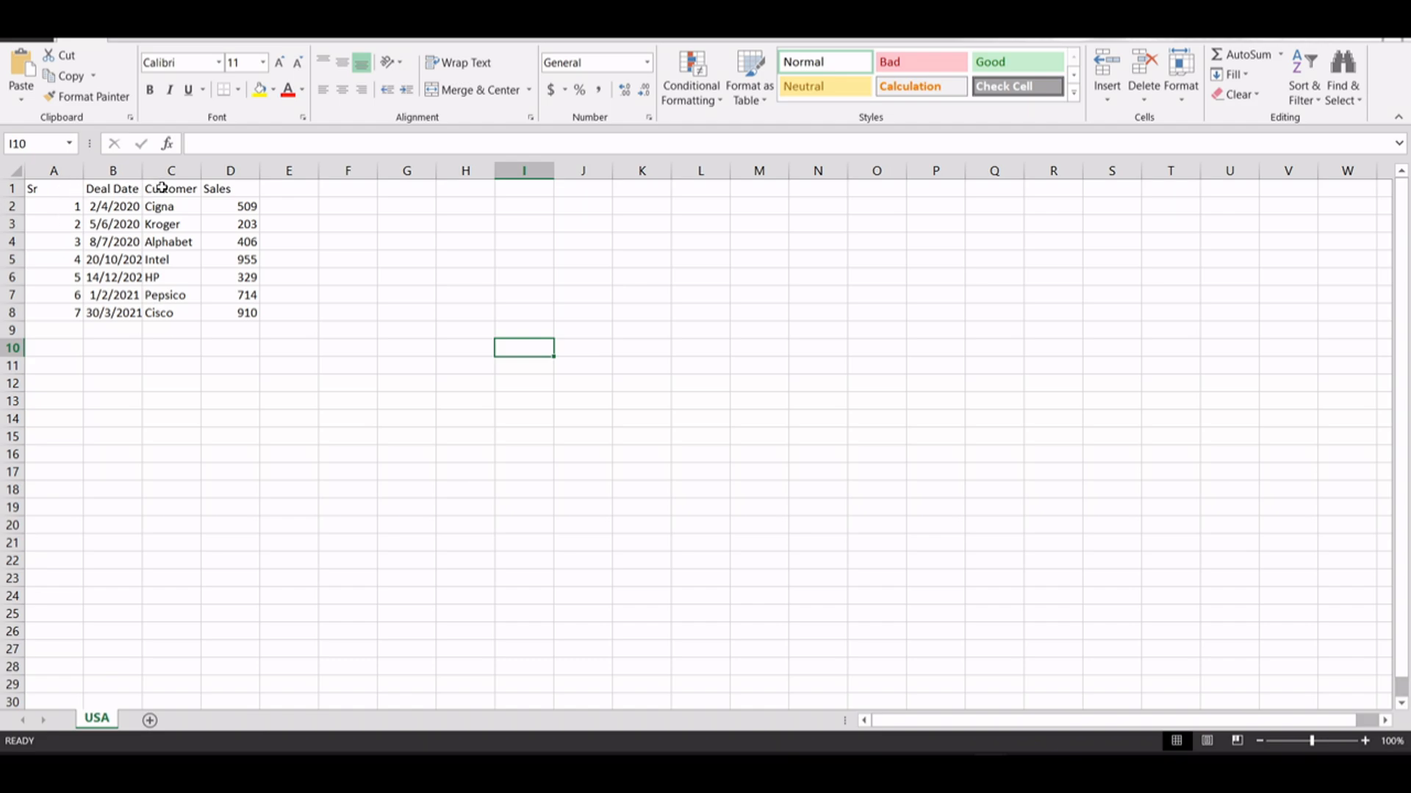
mouse_move(949, 777)
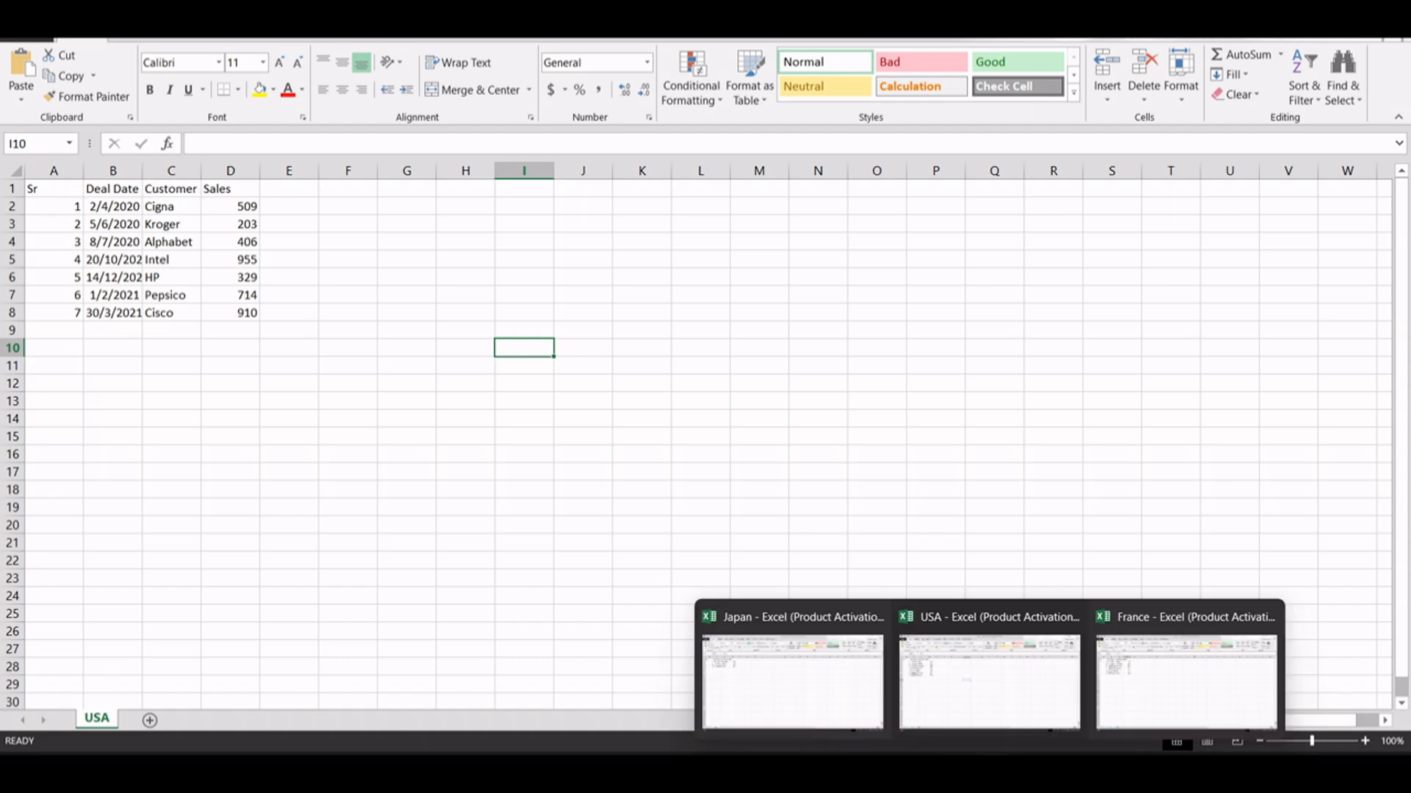
click(1162, 663)
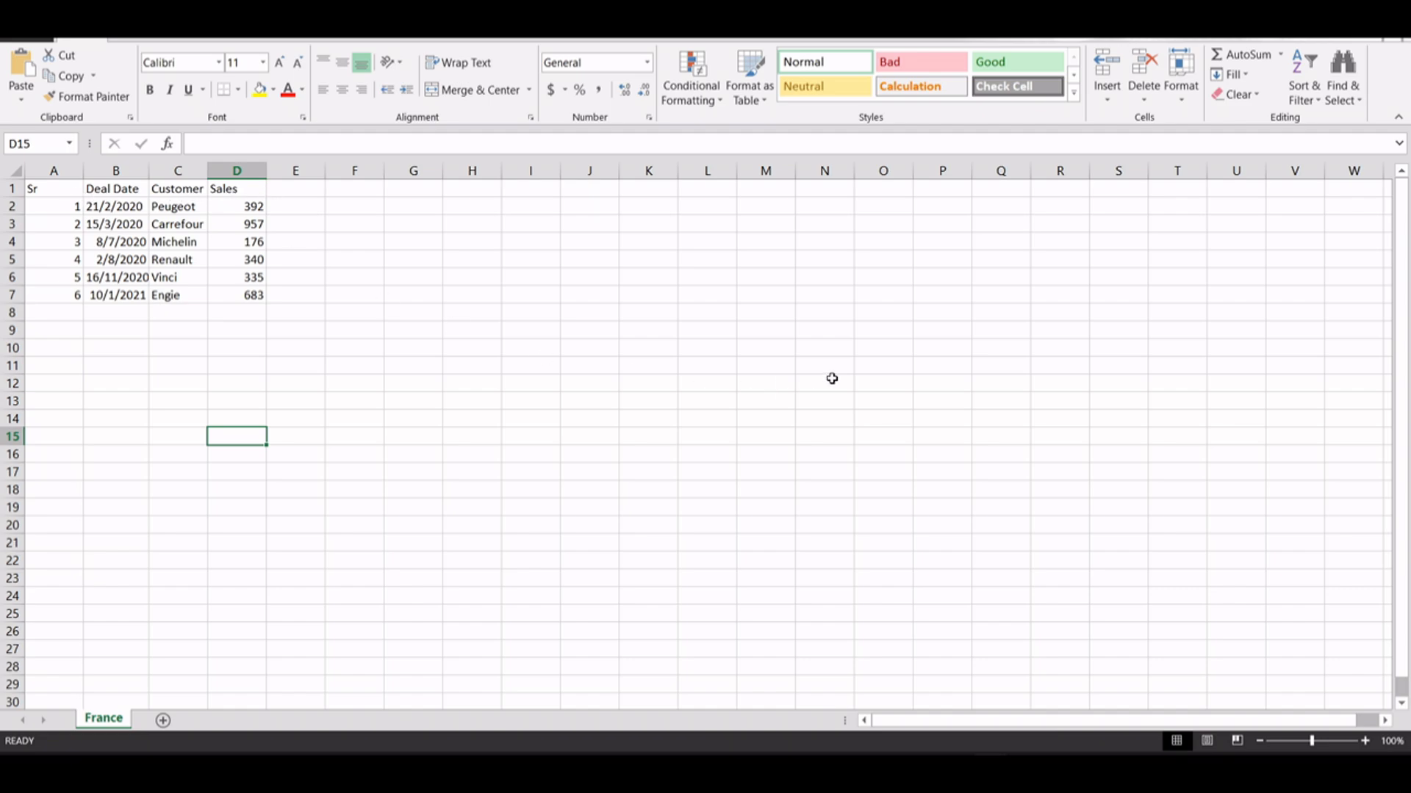
click(1032, 662)
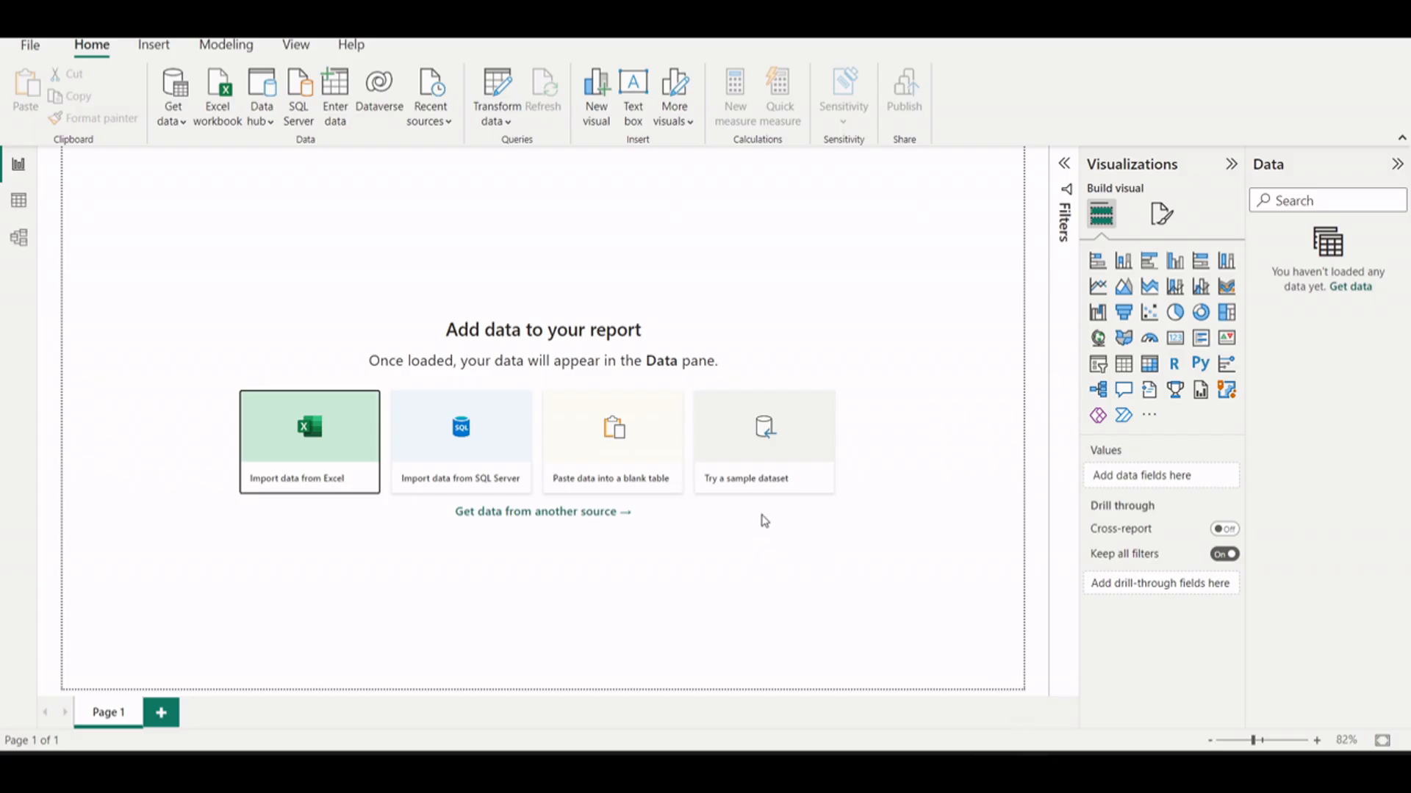
Step: Connect to a Folder data source with the path E:\06.YTInfo\01.The Data Visual_YT\06.PowerBI_Tutorial\01.Append_CSV_Data
click(730, 284)
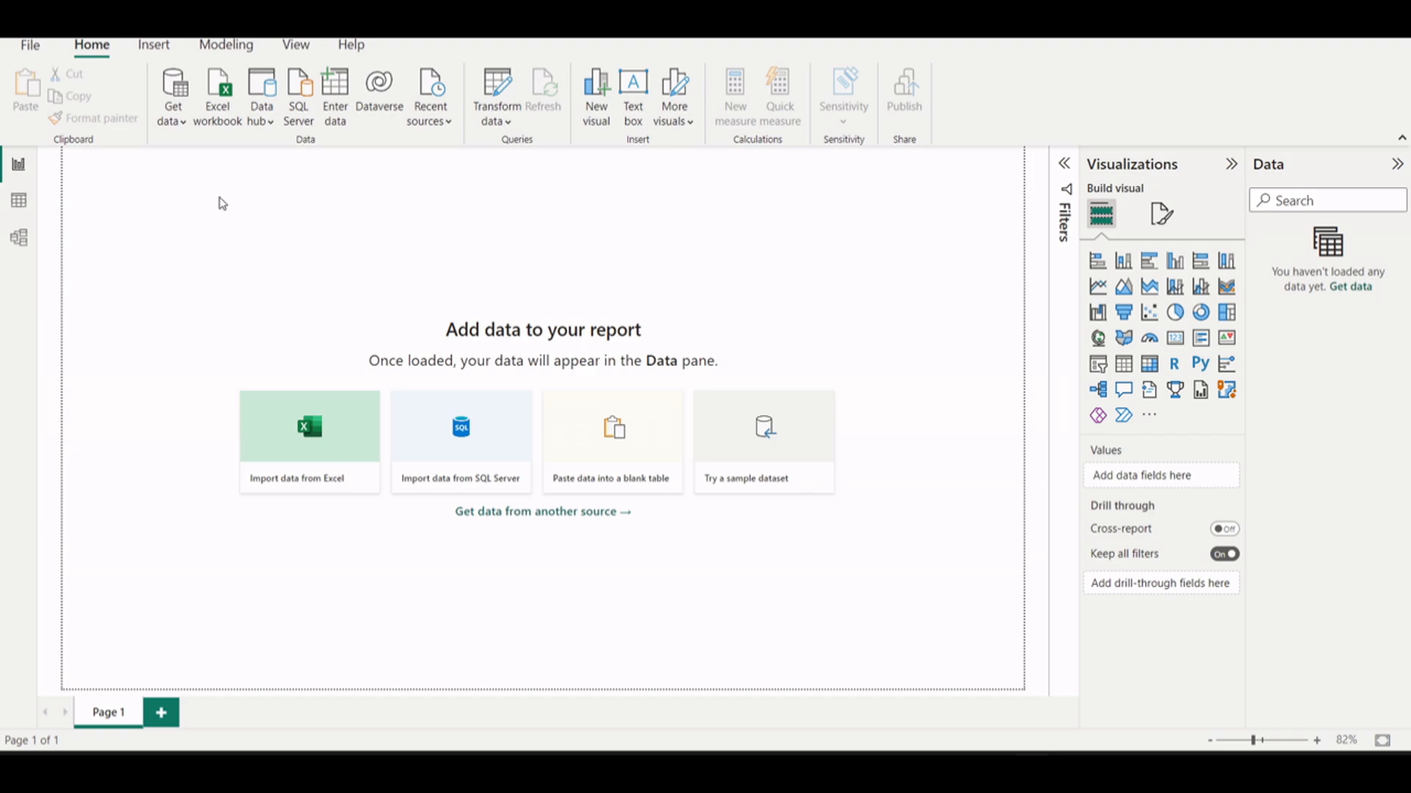
click(169, 122)
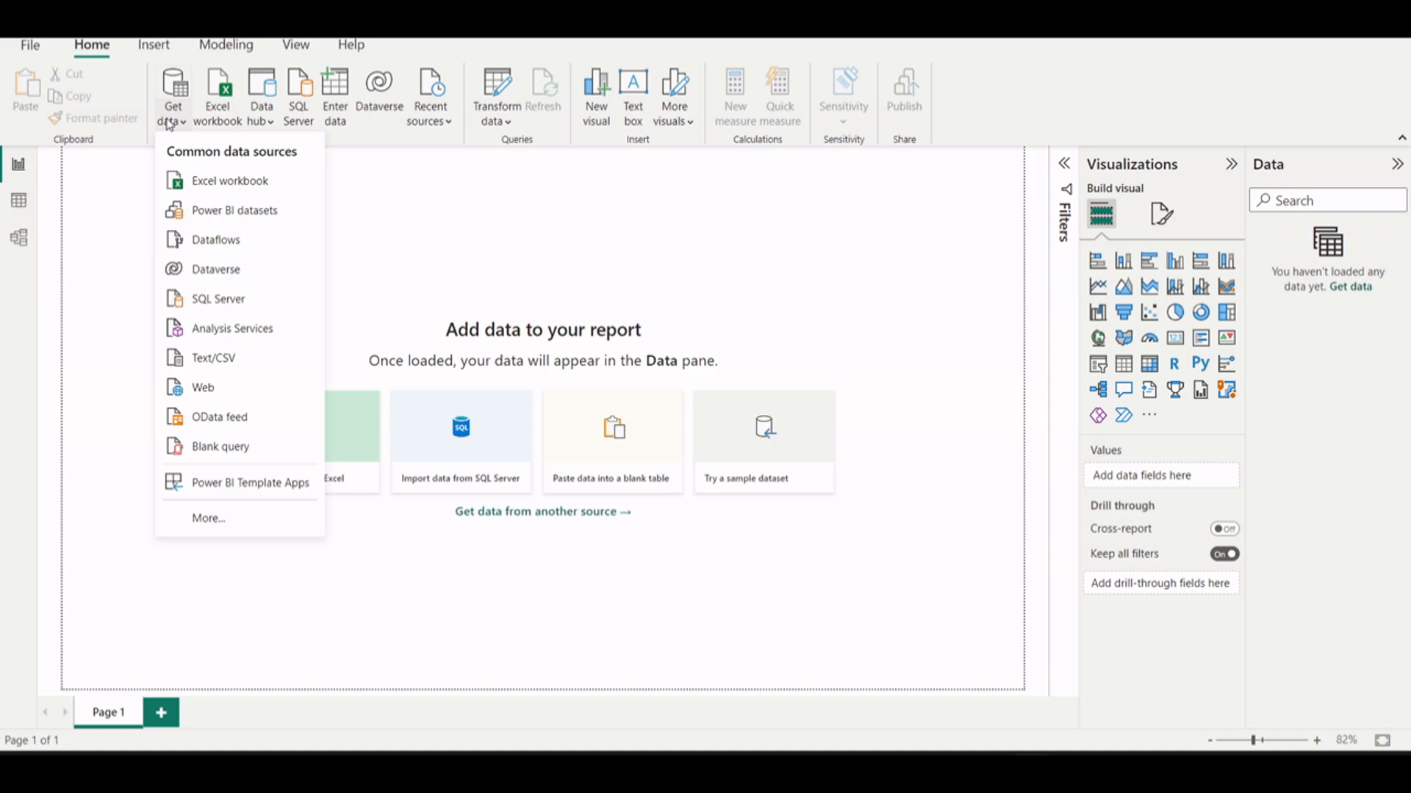
click(241, 531)
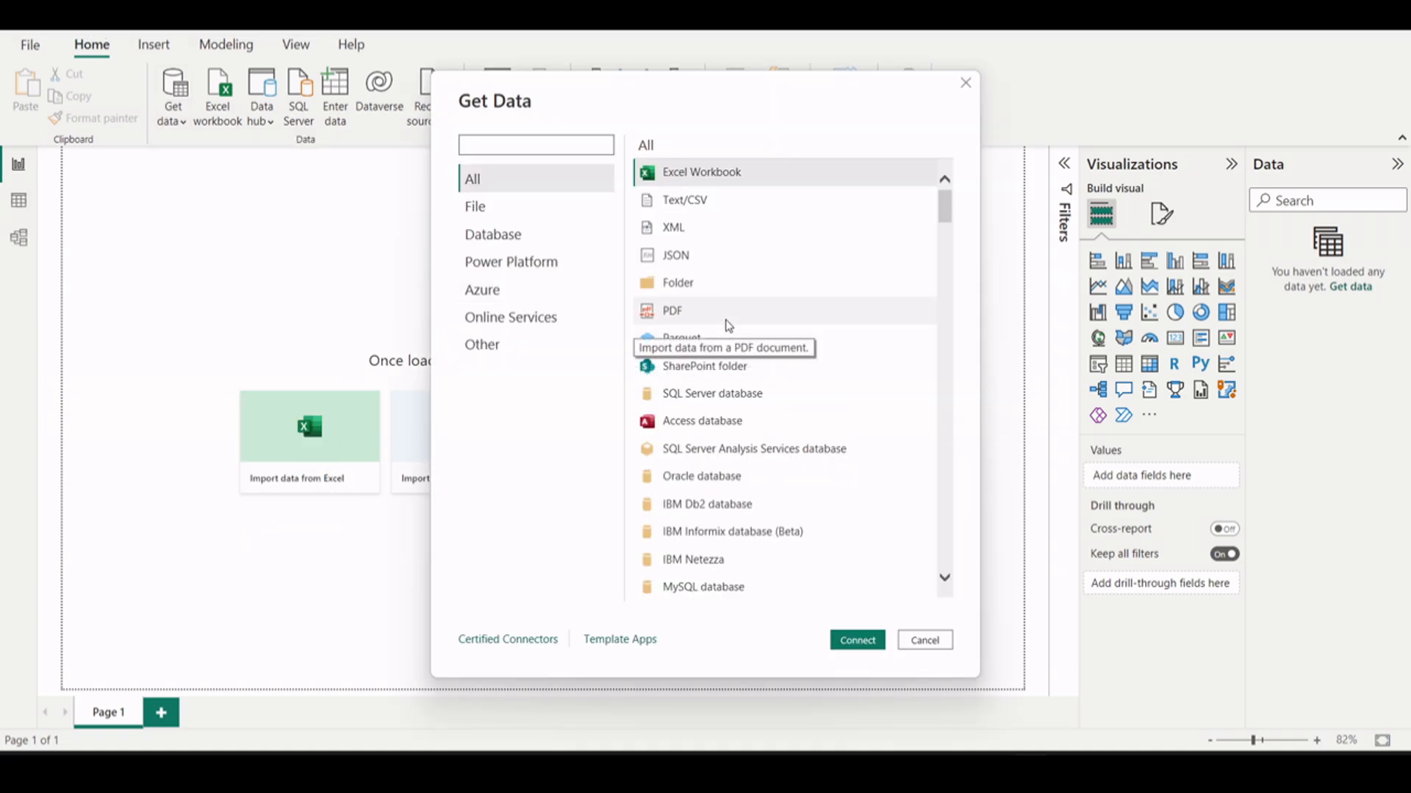
double_click(697, 287)
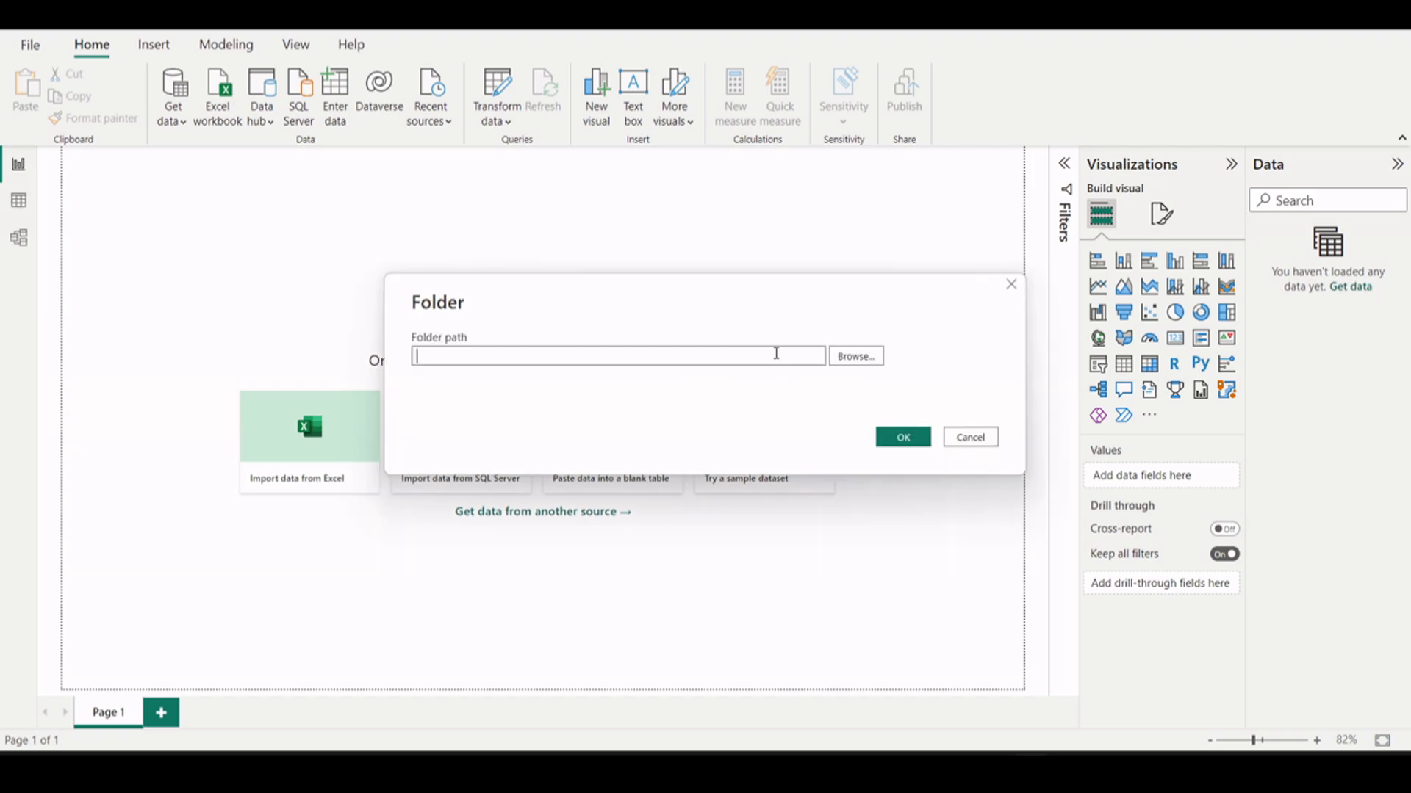
text(E:\06.YTInfo\01.The Data Visual_YT\06.PowerBI_Tutorial\01.Append_CSV_Data)
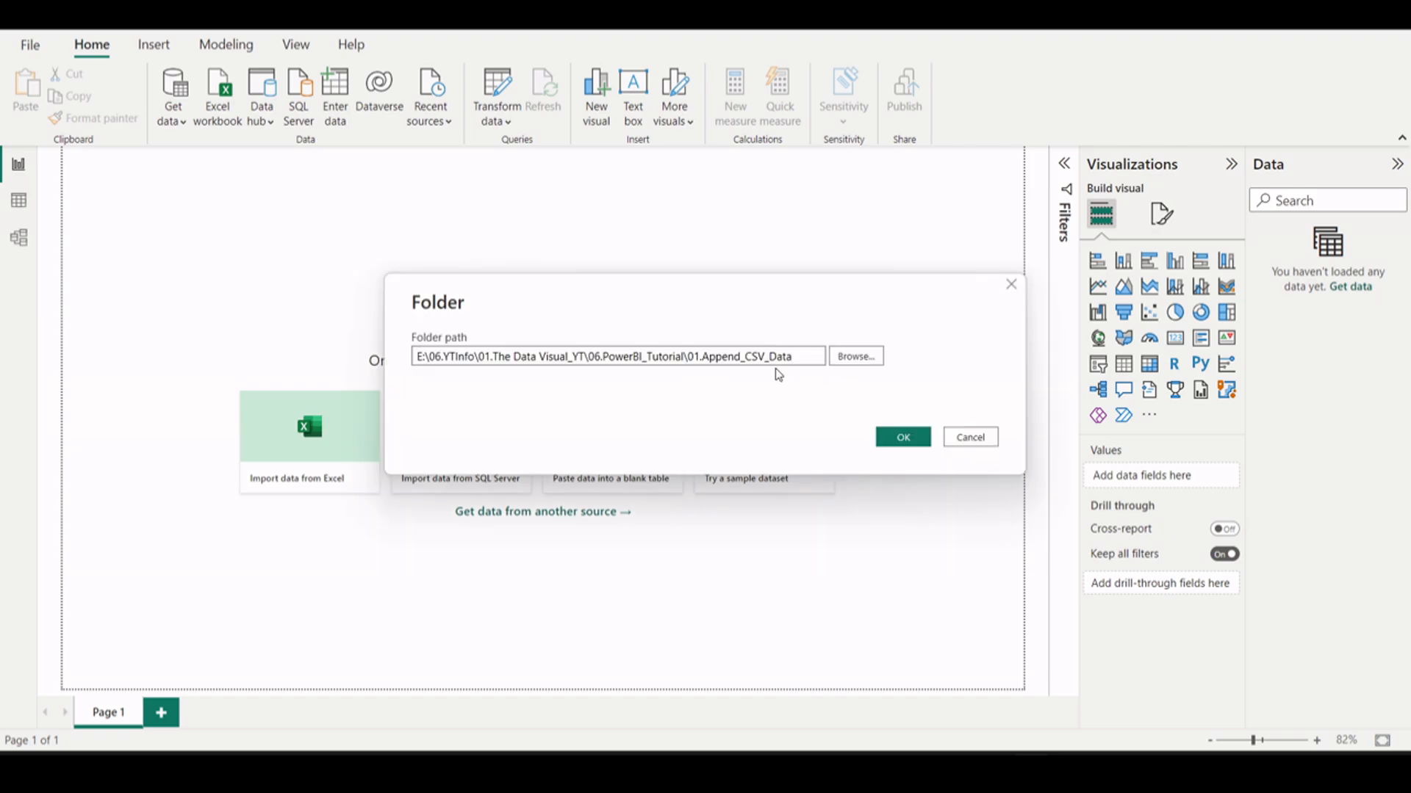
click(923, 438)
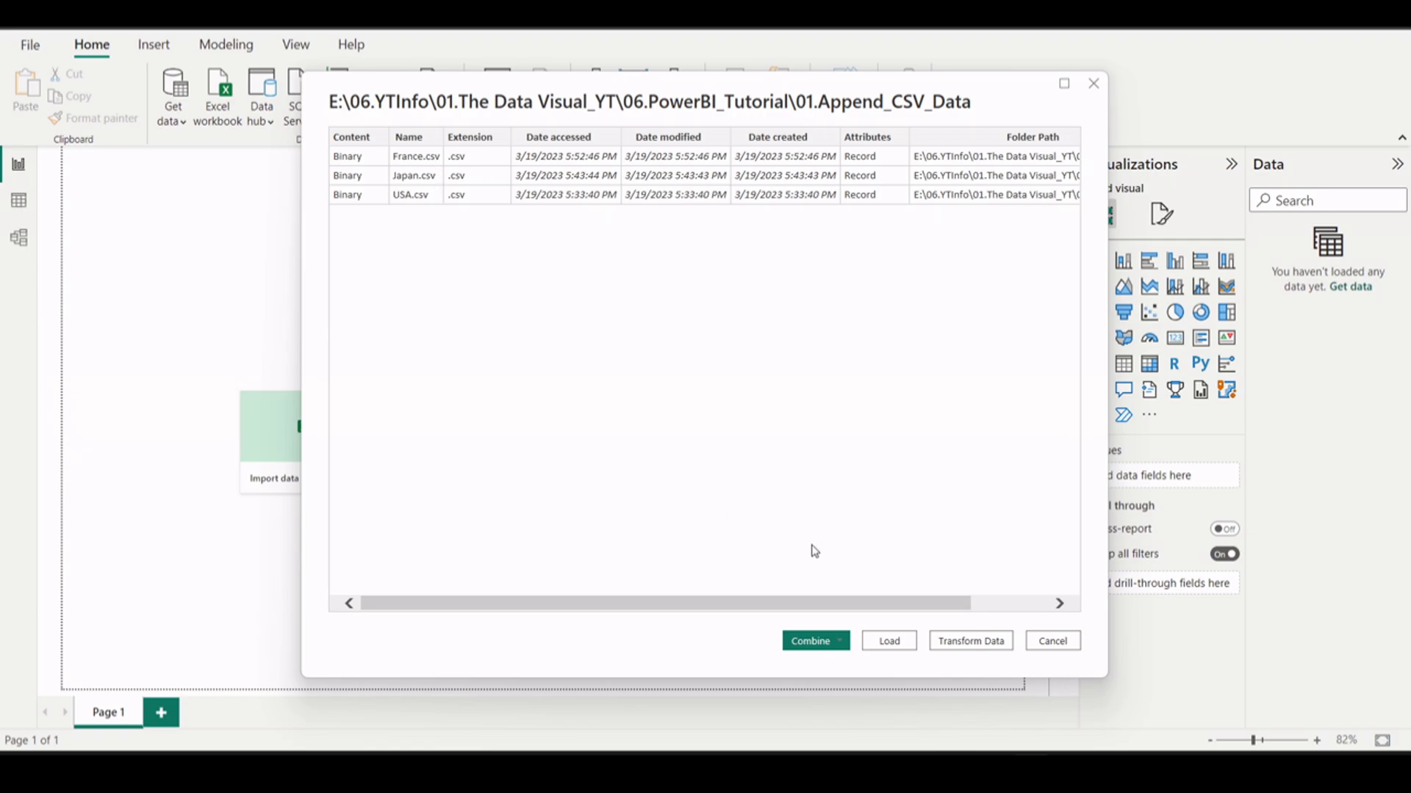
Step: Combine and transform the folder's files using the first file as sample and comma delimiter, and open the result in Power Query Editor
click(840, 642)
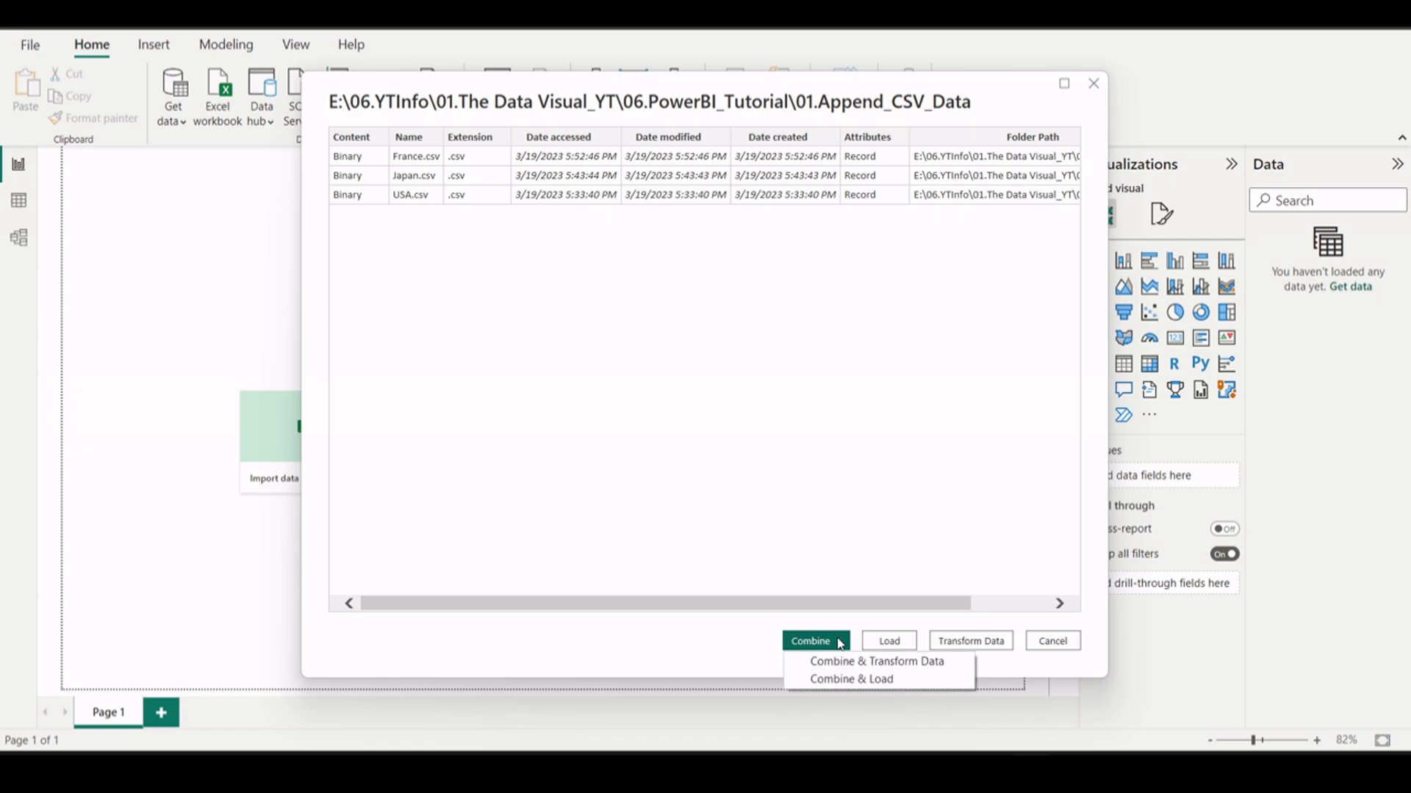
click(877, 662)
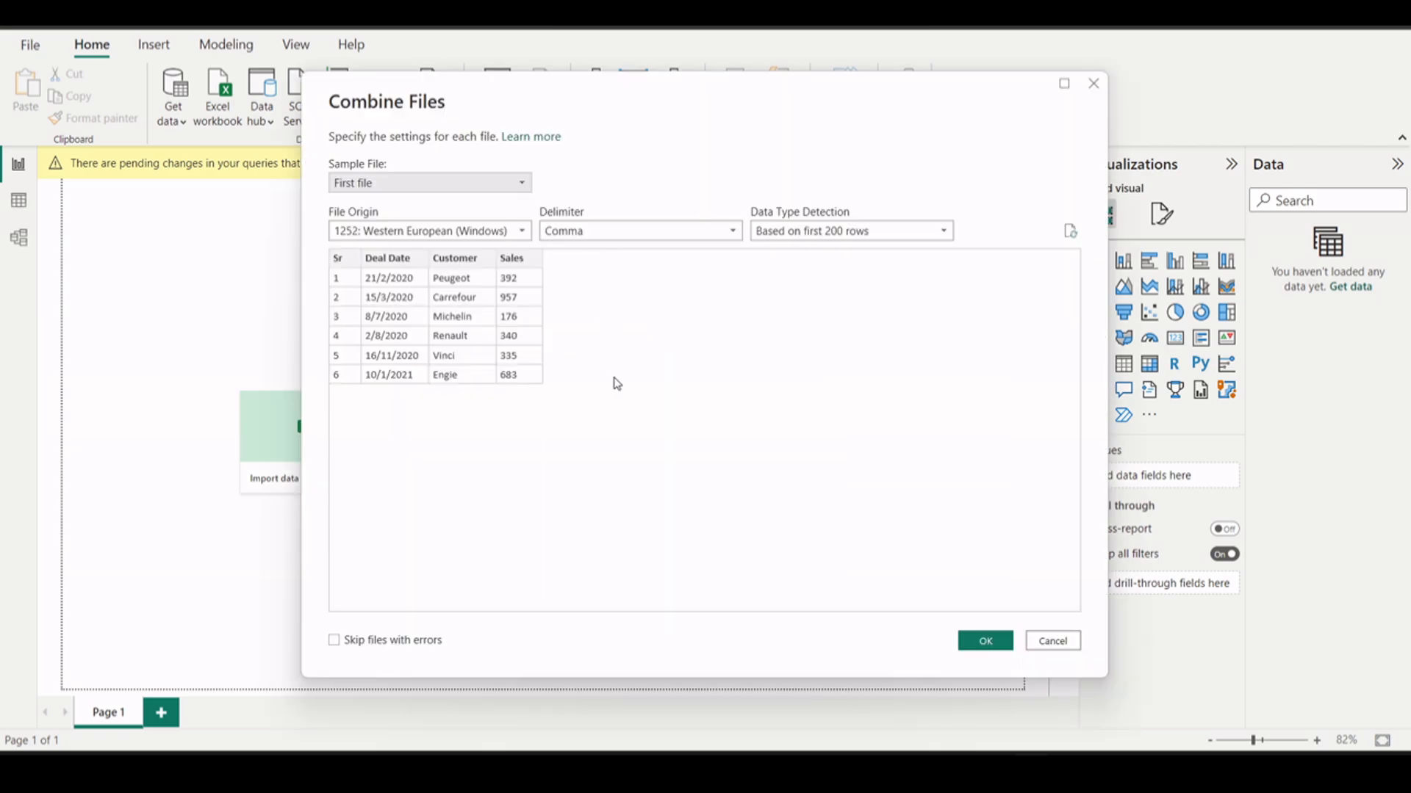
click(985, 640)
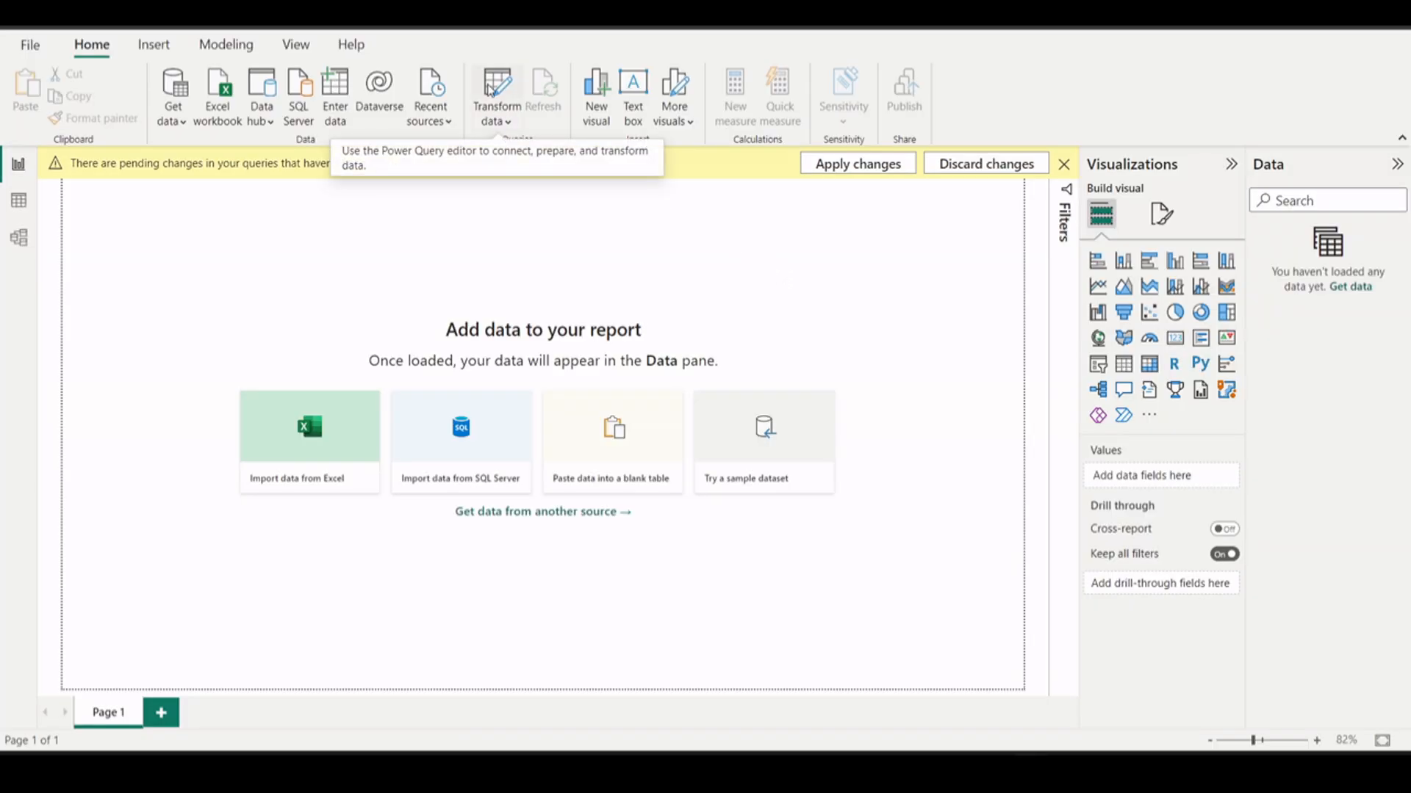
click(490, 90)
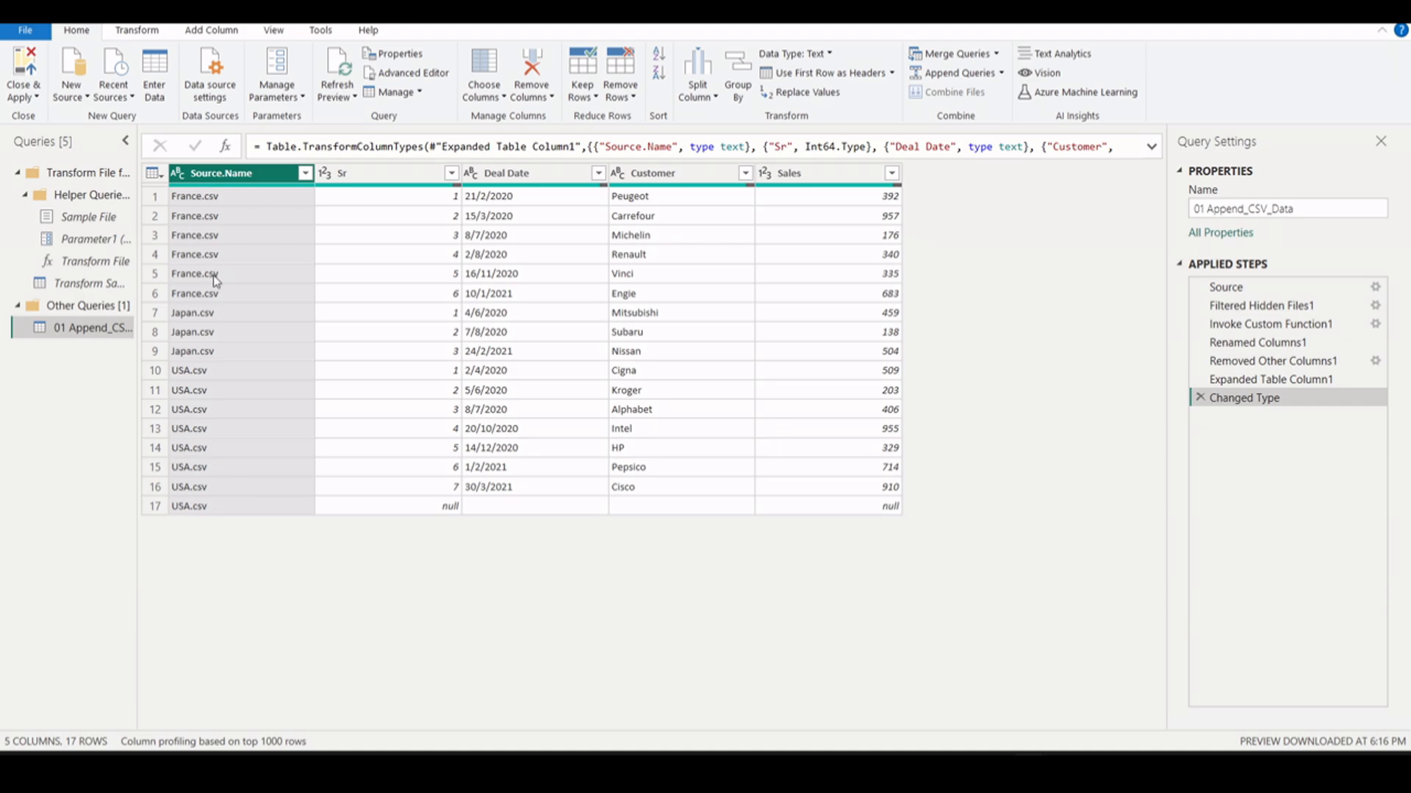
Step: Split the Source.Name column at each occurrence of the custom delimiter "."
right_click(214, 173)
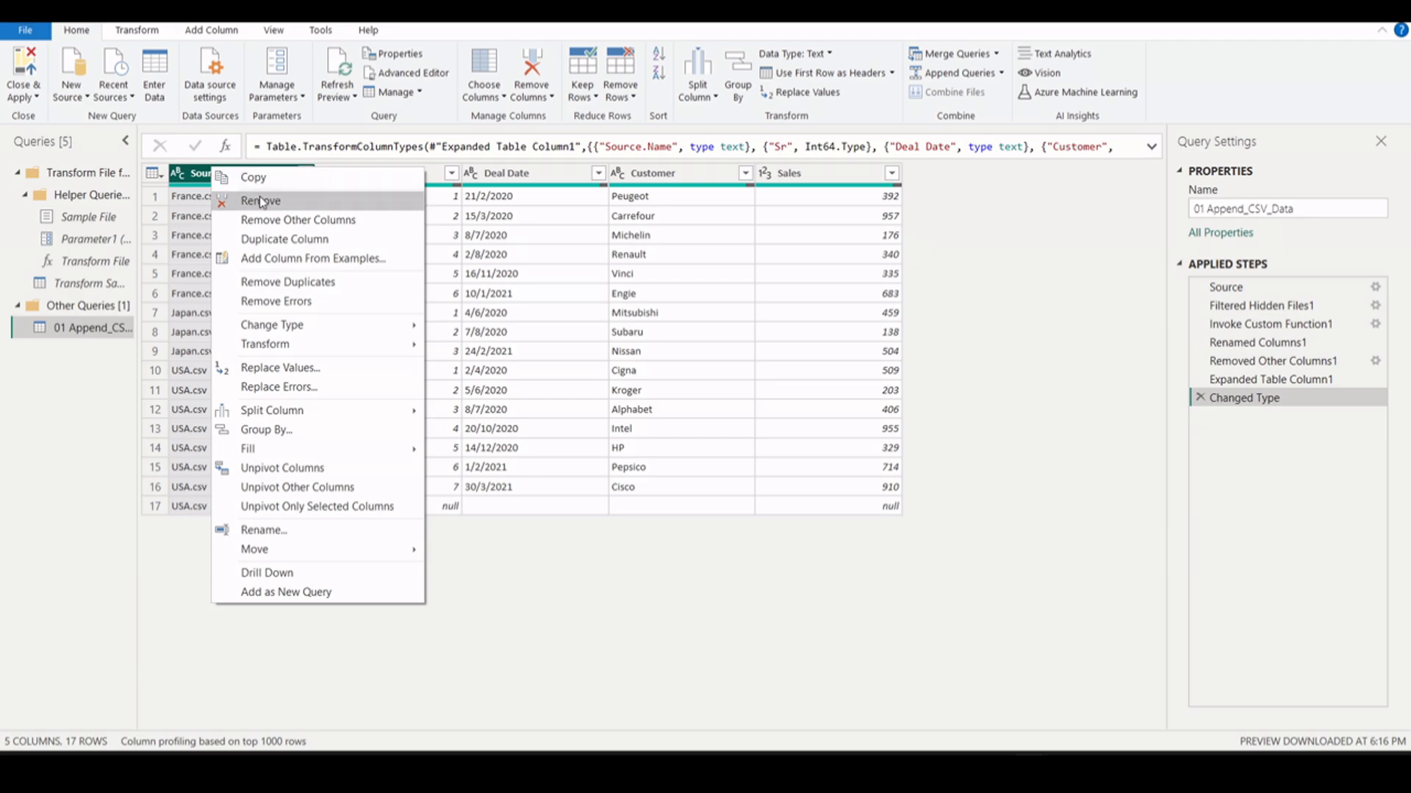
click(182, 175)
click(215, 177)
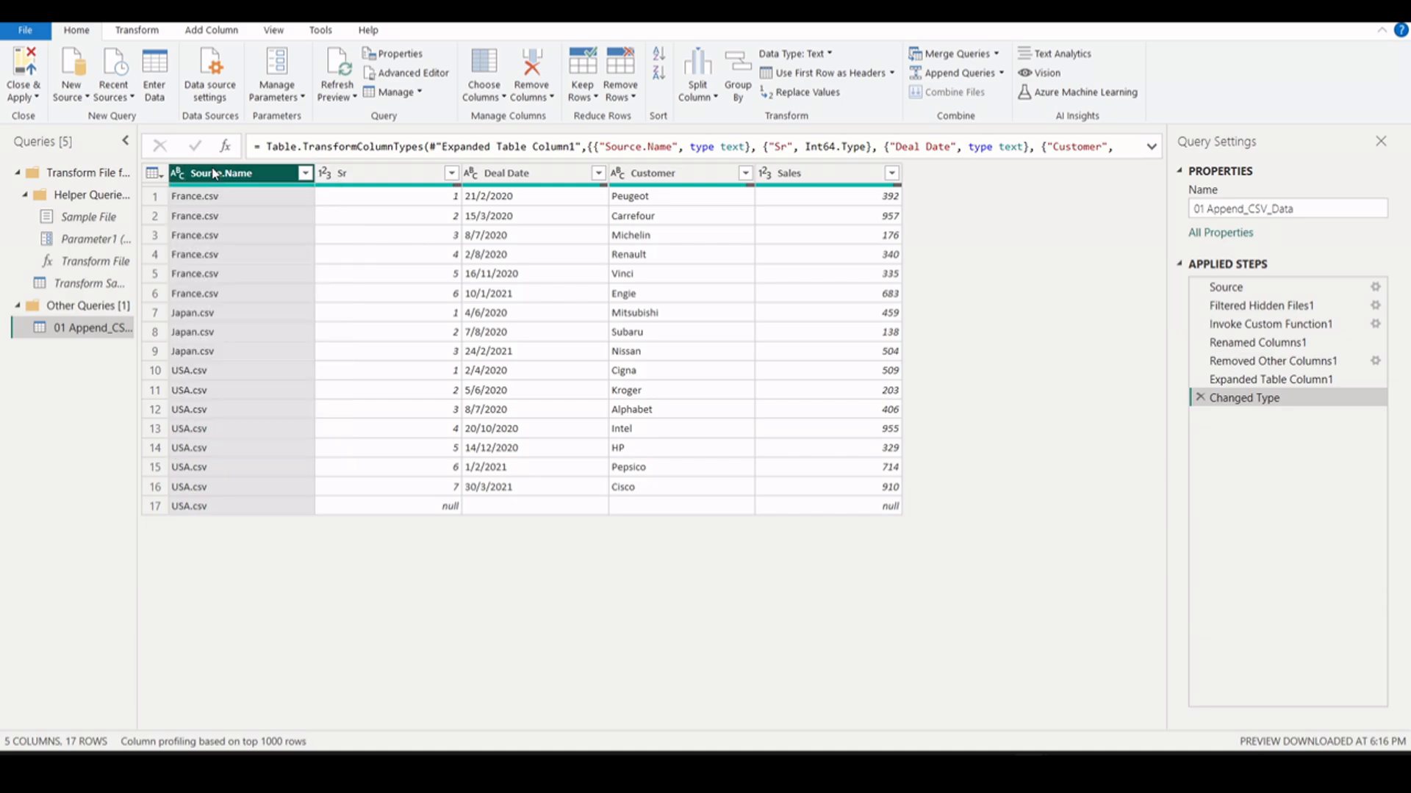
click(136, 33)
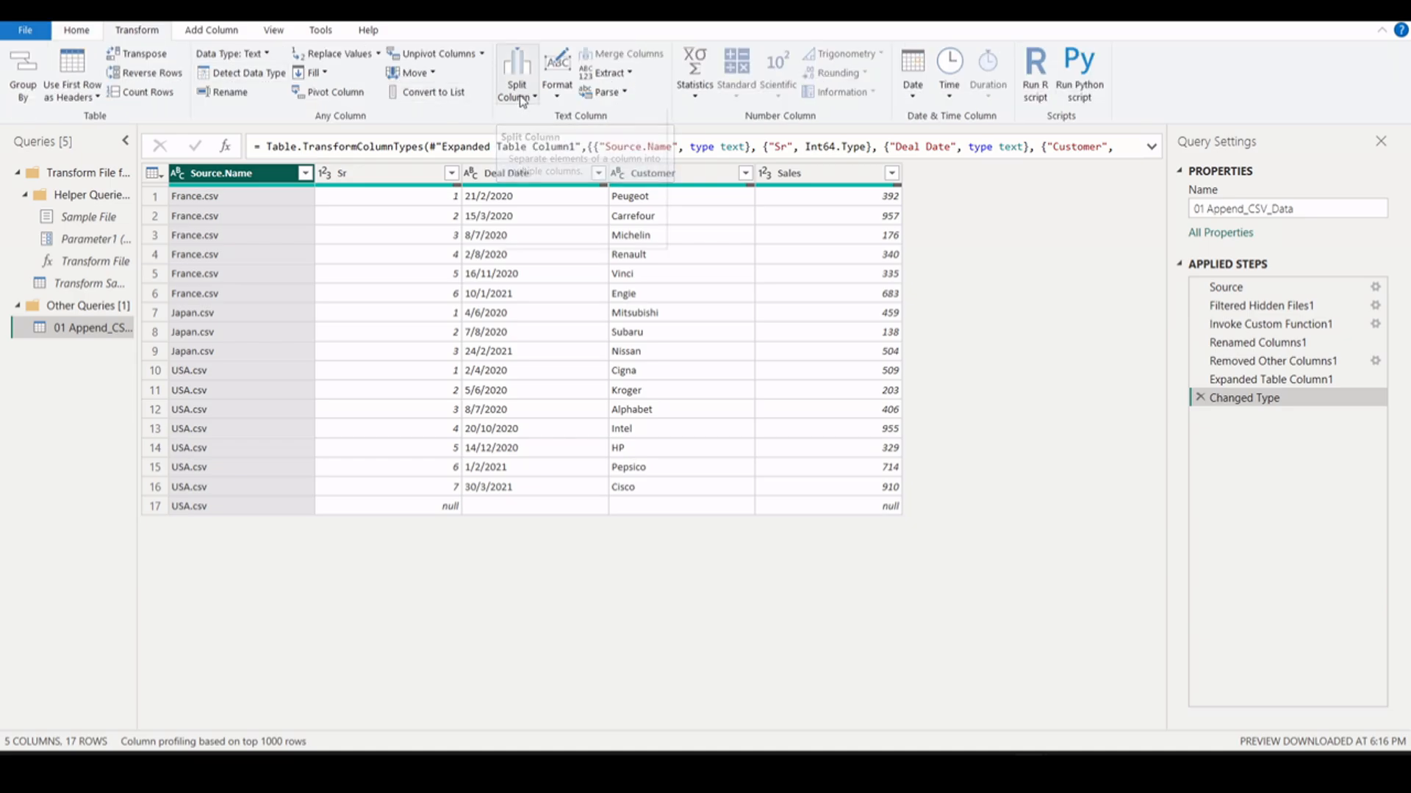
click(523, 100)
click(550, 115)
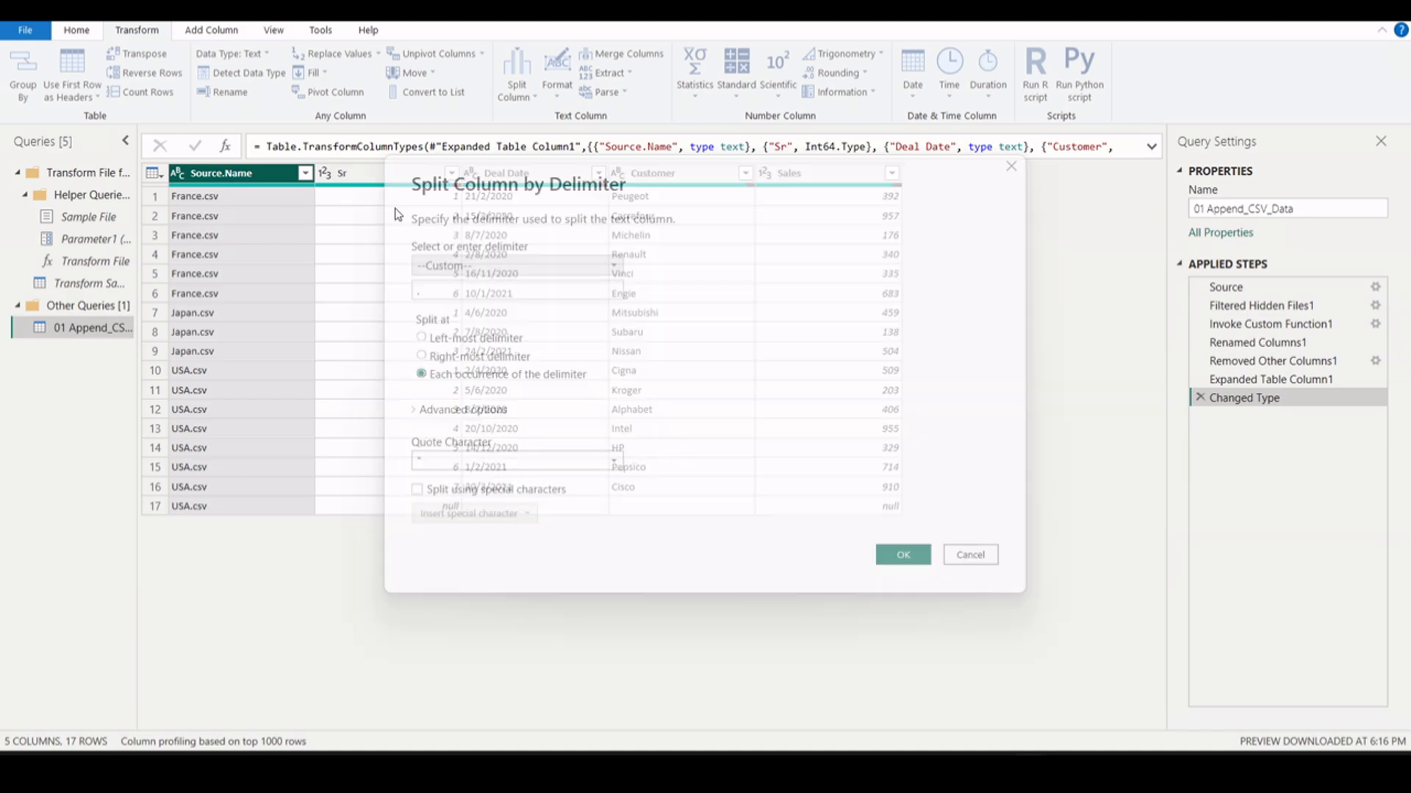
click(477, 266)
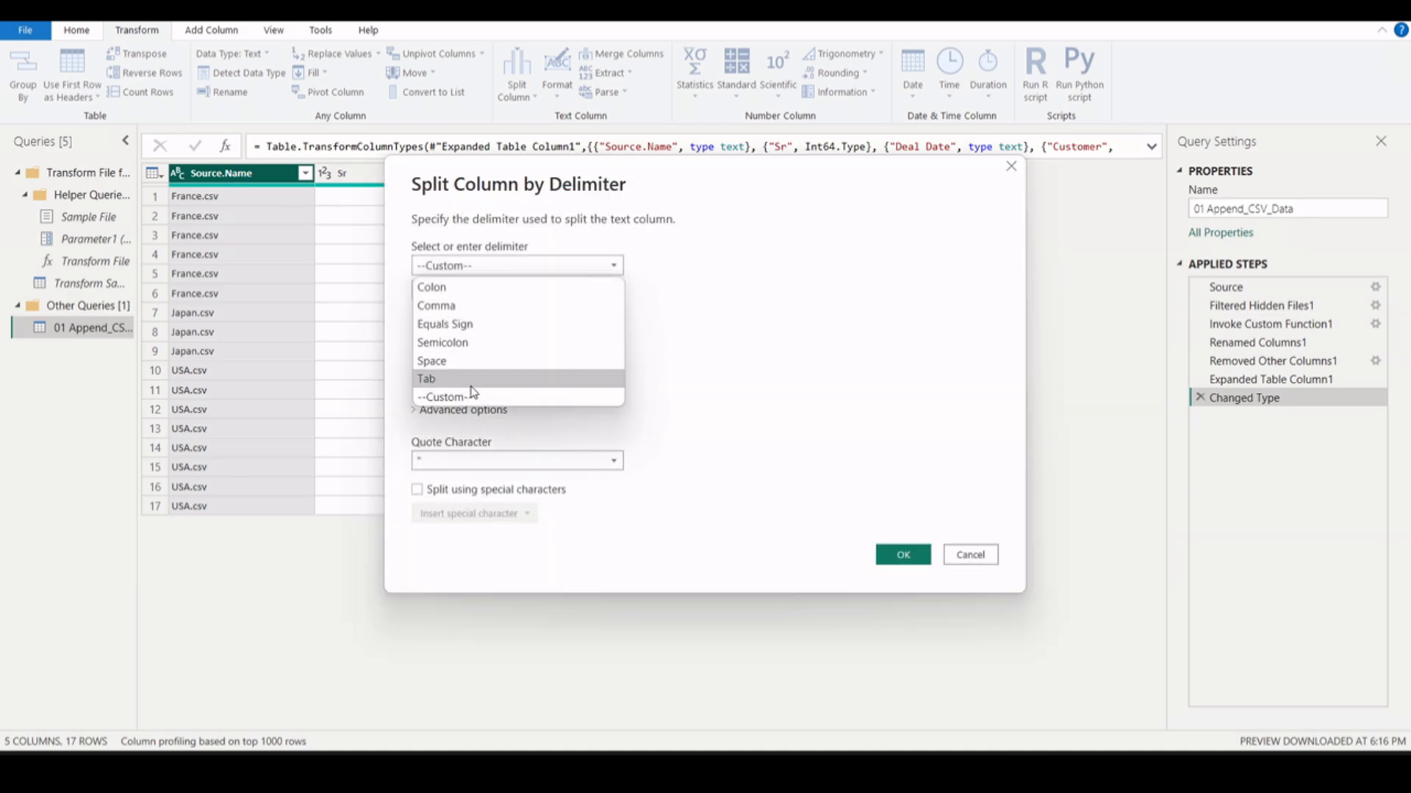
click(470, 397)
click(417, 289)
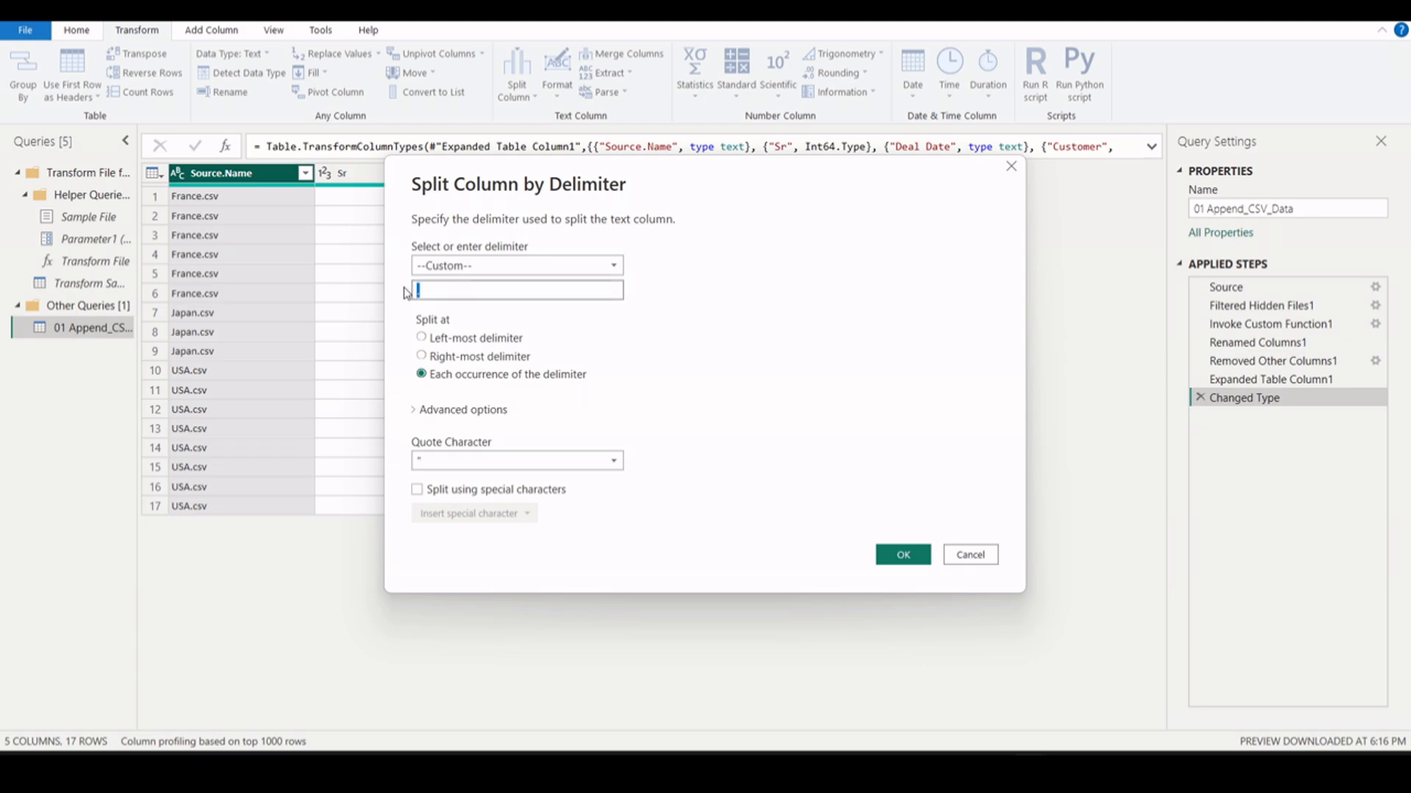
text(,)
click(903, 555)
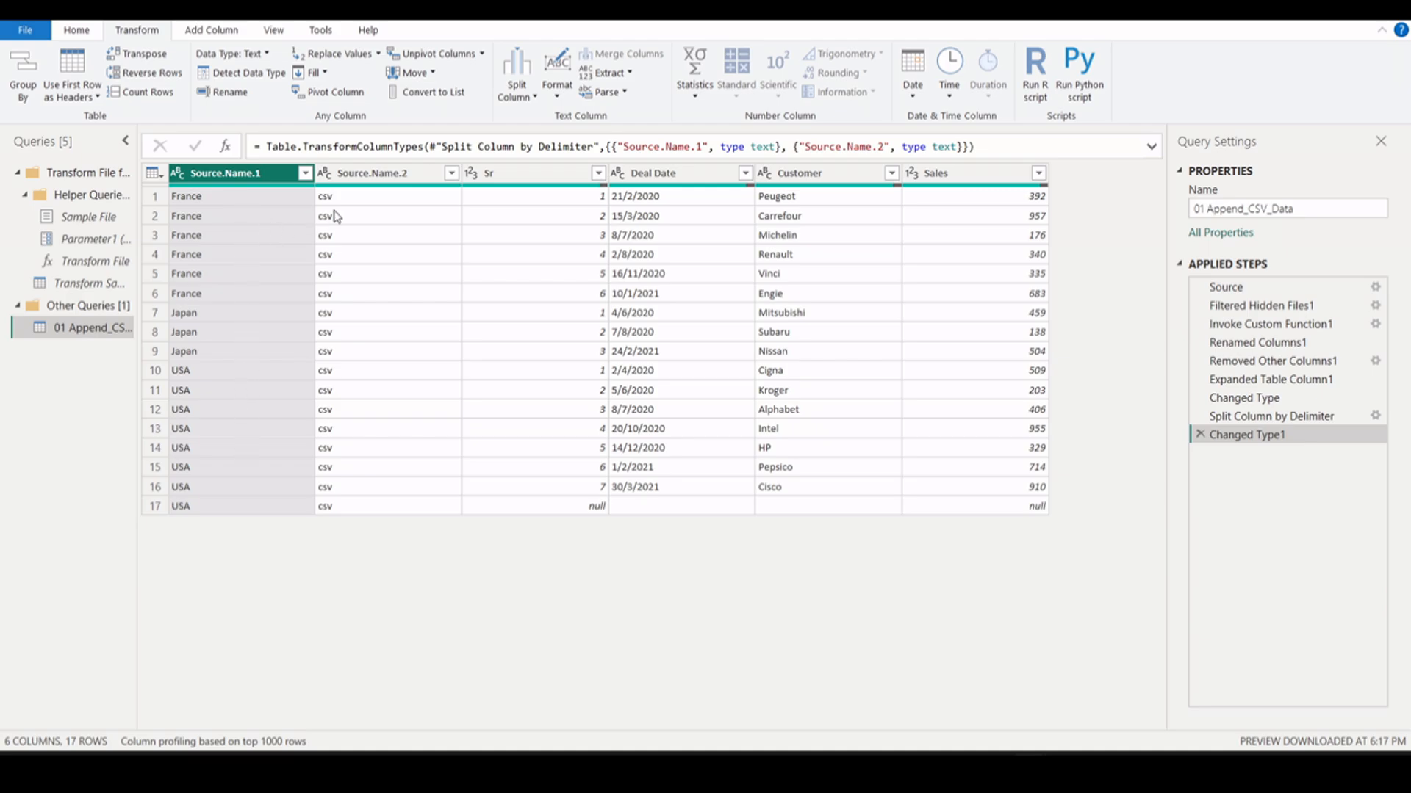
Step: Remove the Source.Name.2 column that holds the file extension
click(356, 179)
right_click(356, 180)
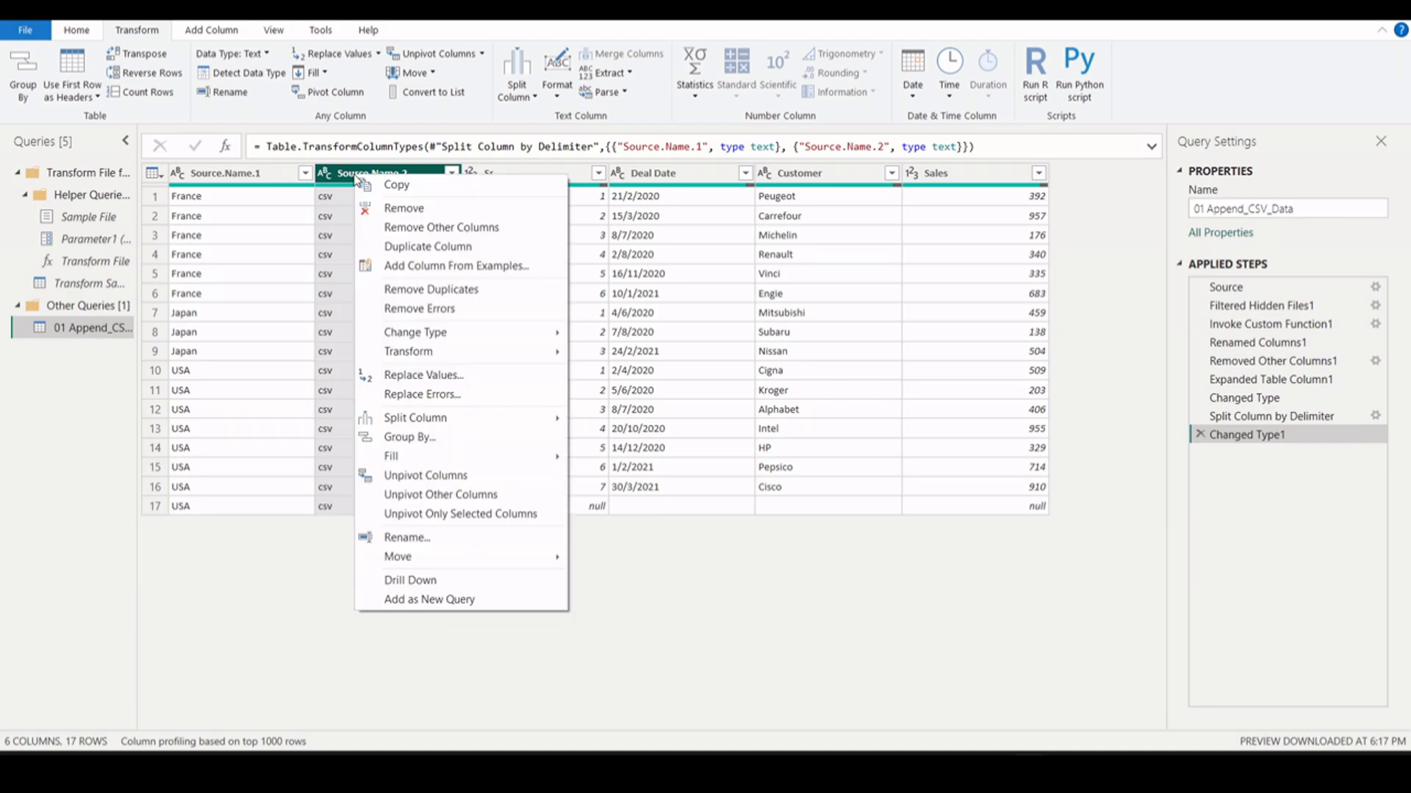
click(406, 209)
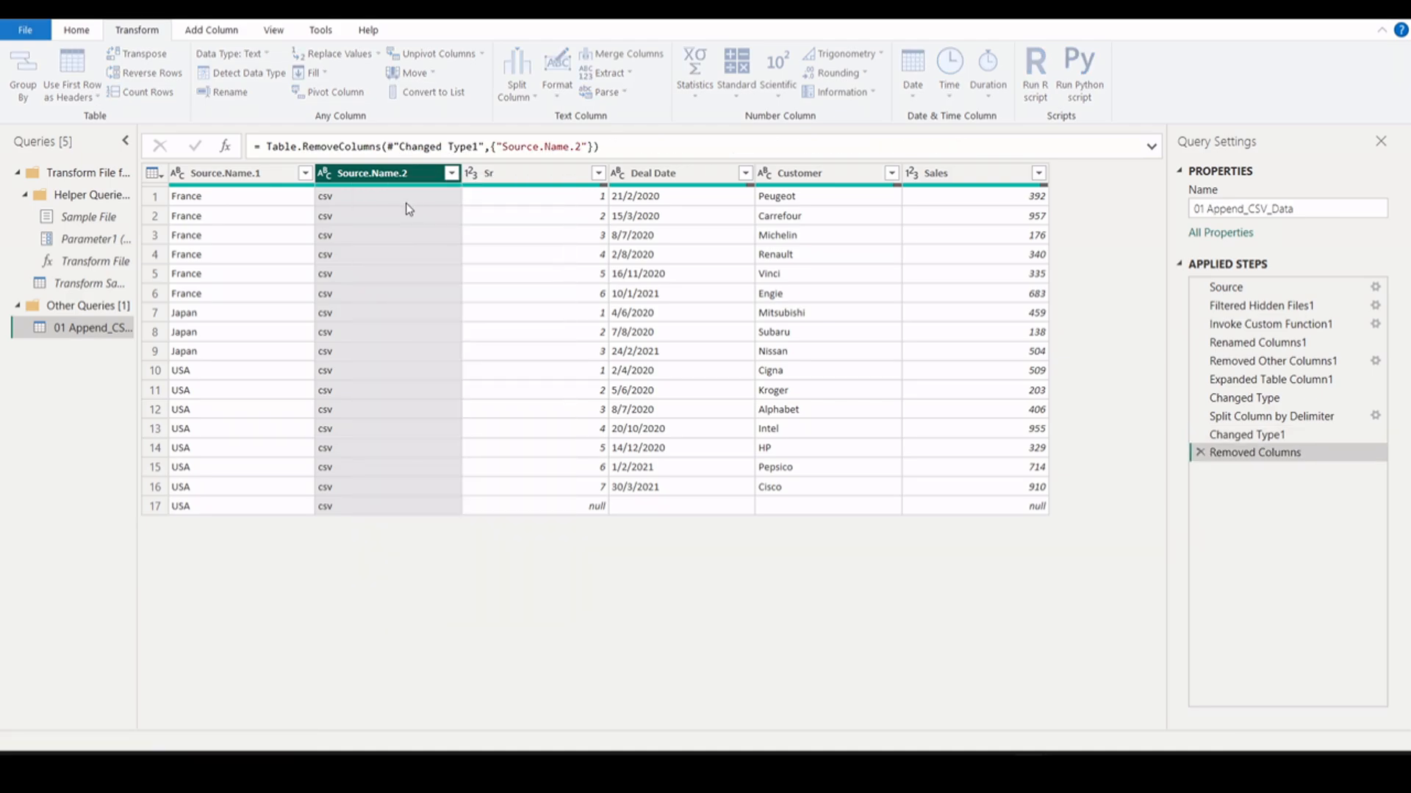
Step: Rename the Source.Name.1 column to Source
click(220, 175)
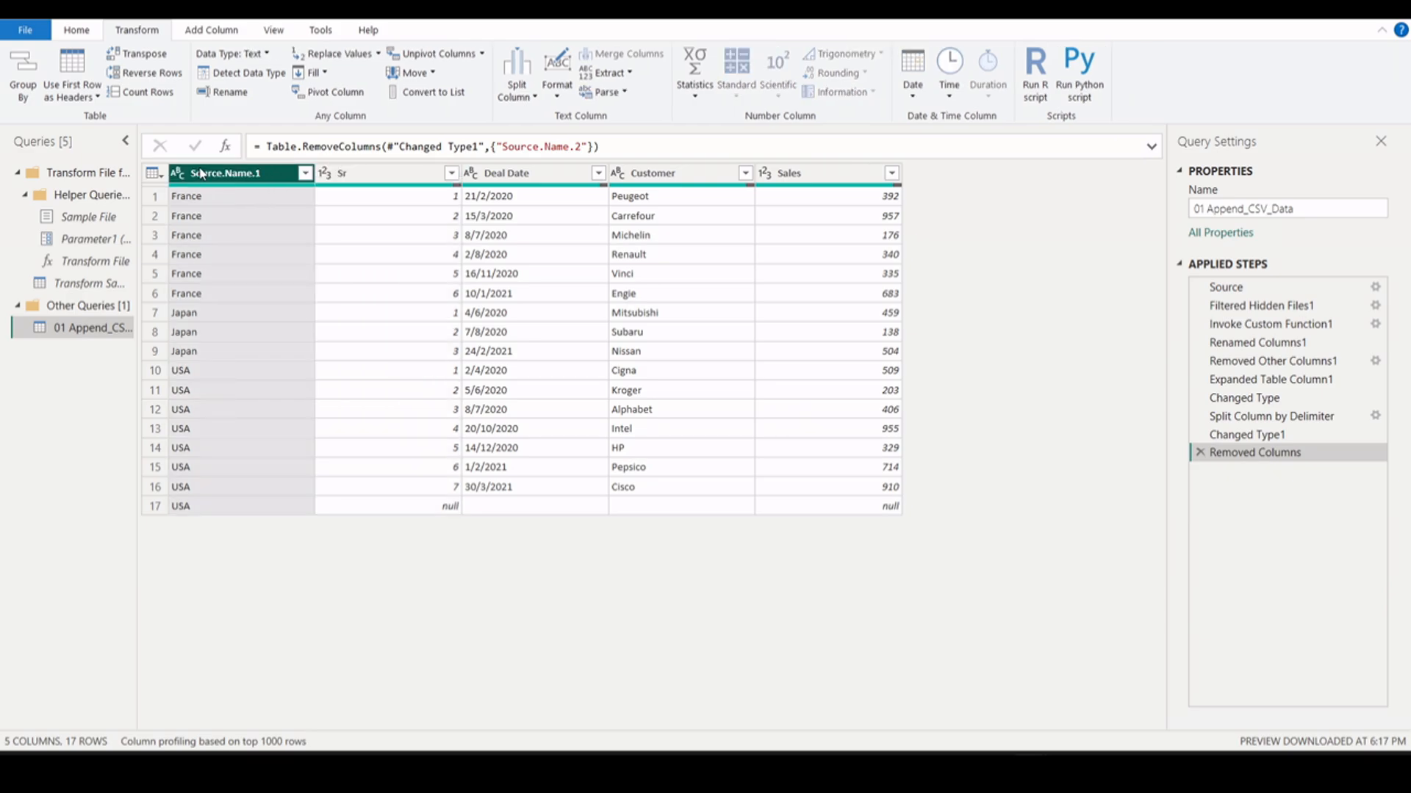
double_click(224, 175)
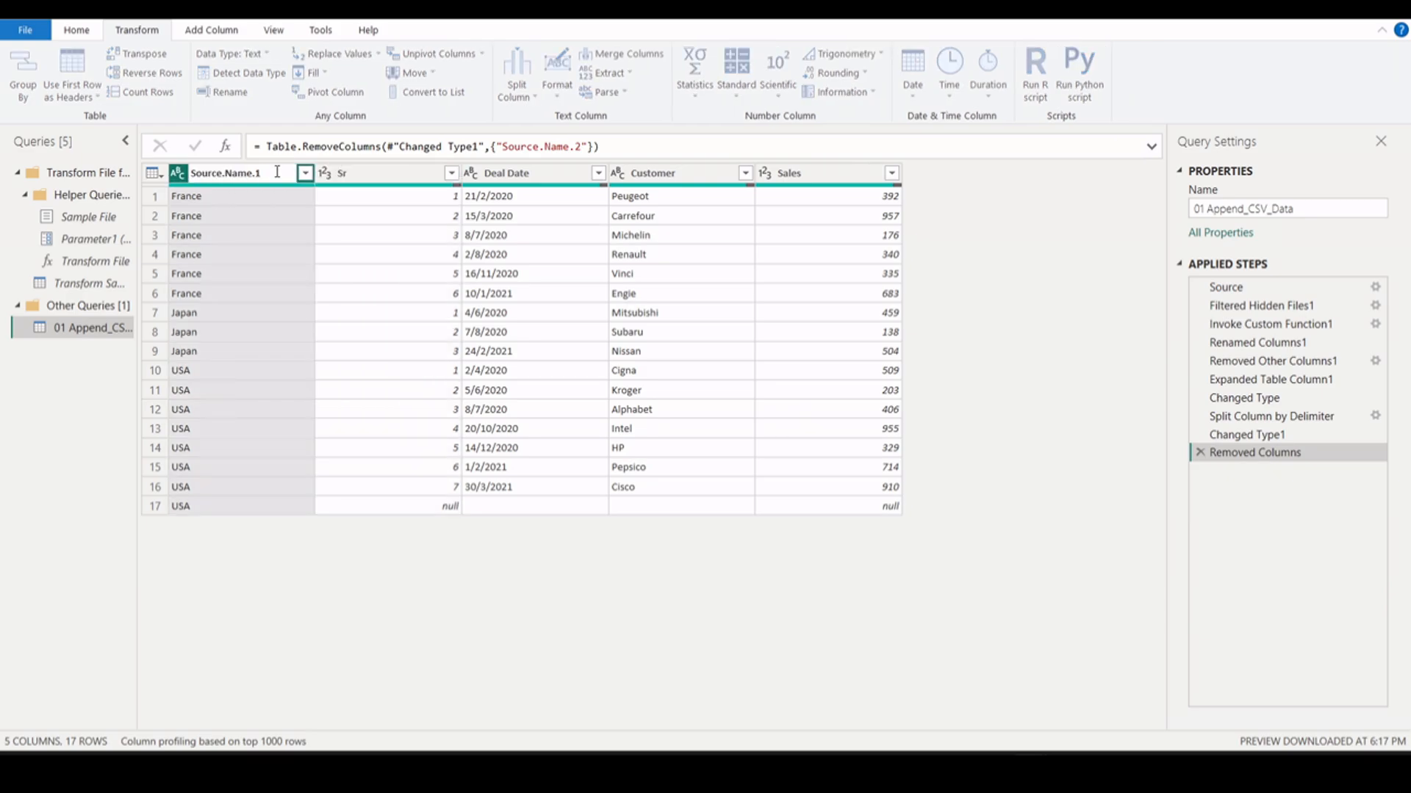
double_click(231, 171)
key(BackSpace)
key(BackSpace)
click(265, 351)
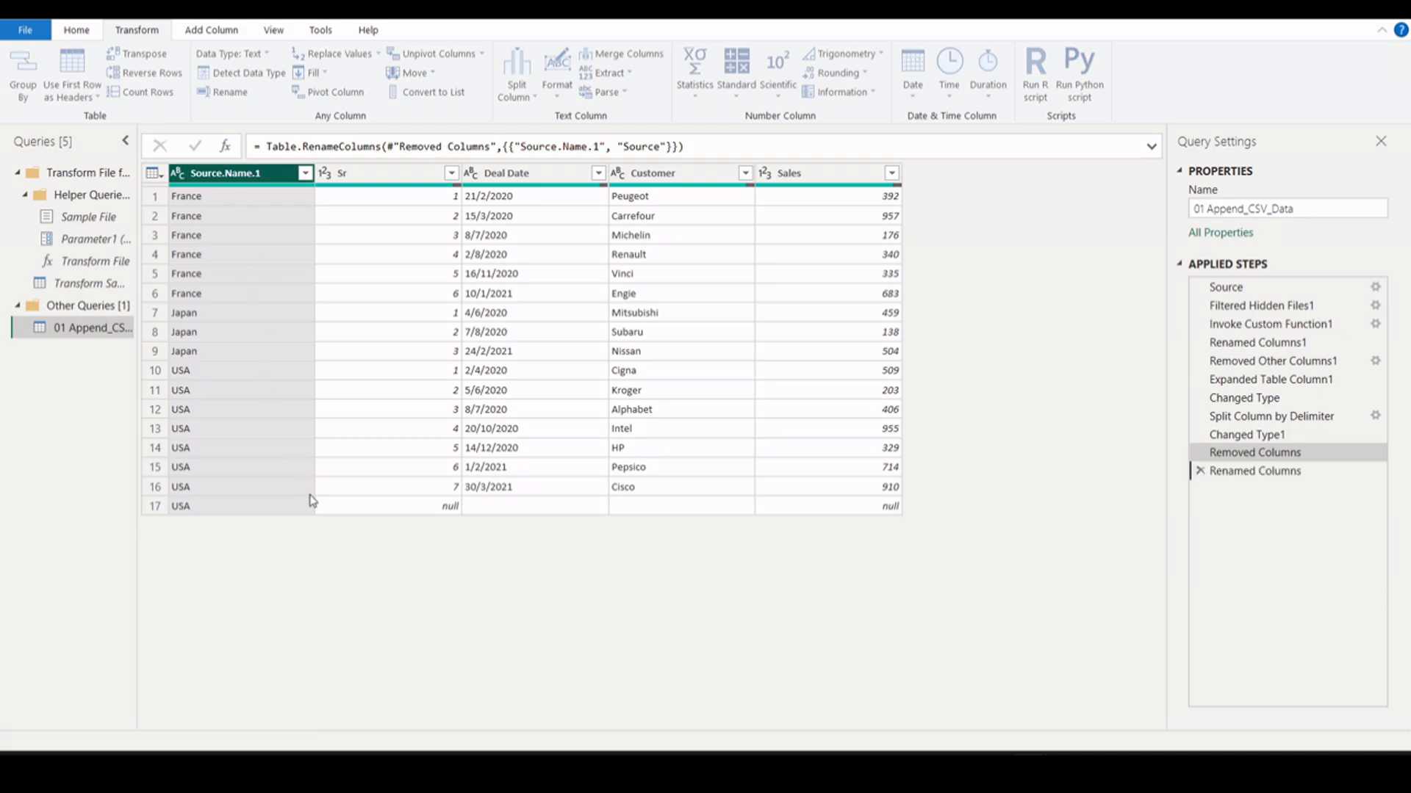
Step: Remove the Sr column from the combined query
right_click(379, 171)
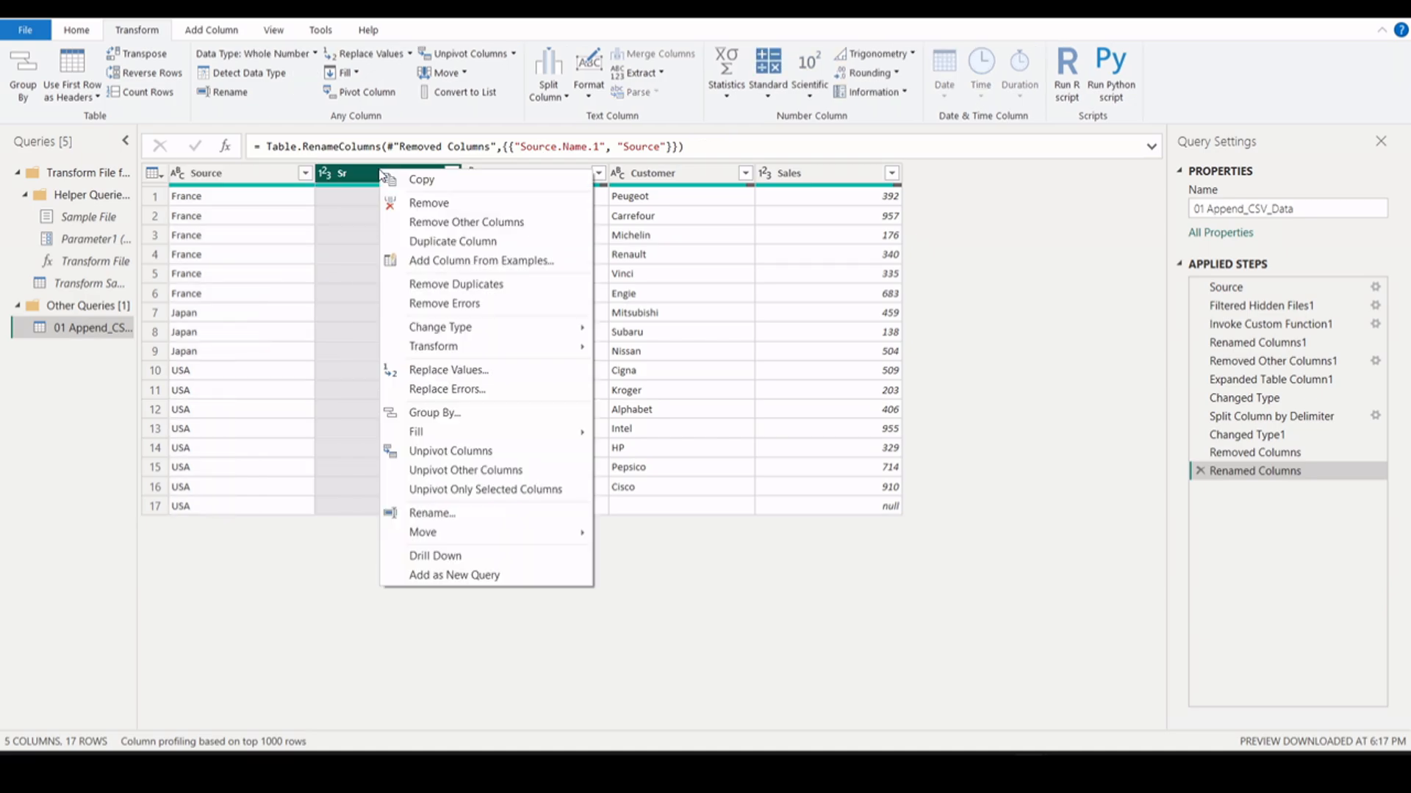
key(Escape)
key(Delete)
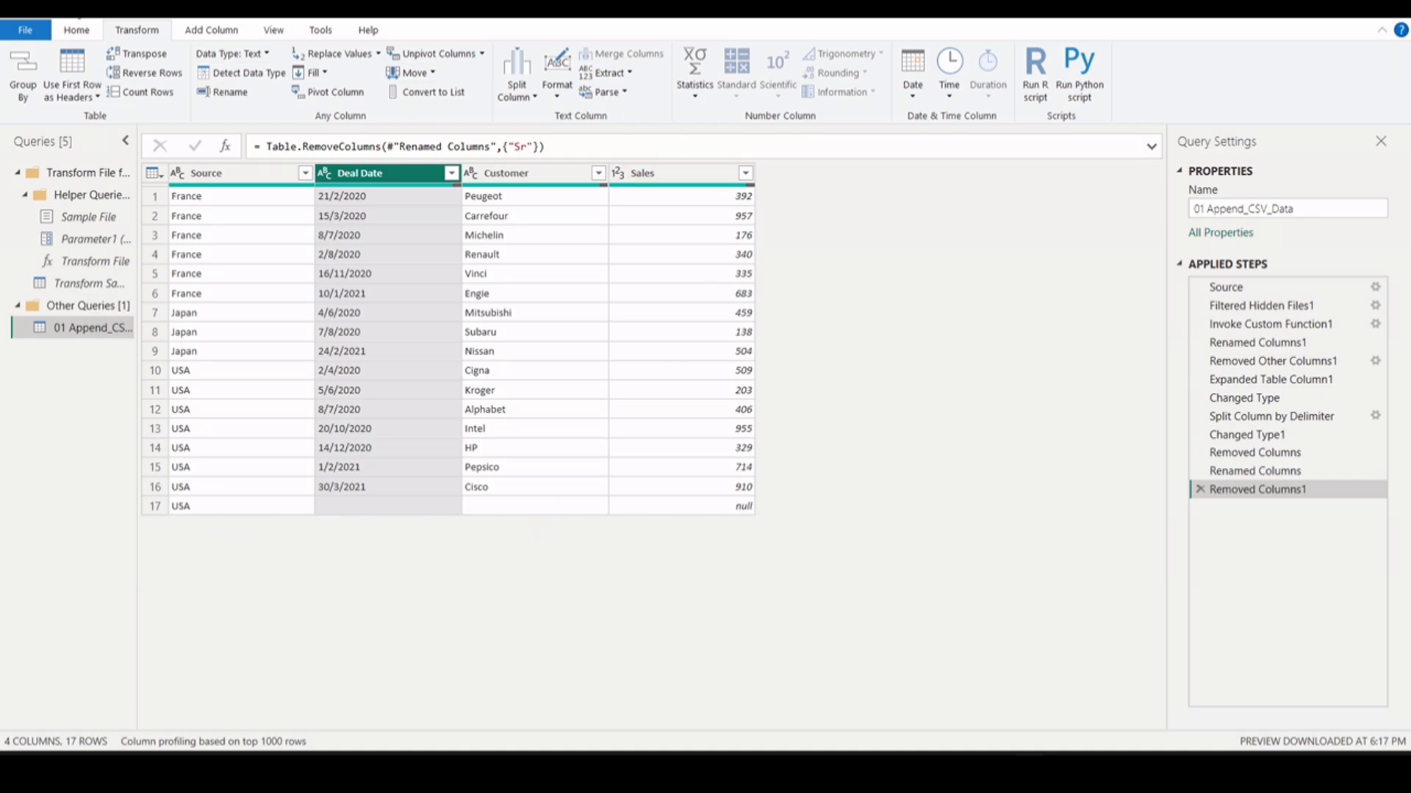
Step: Remove 1 row from the bottom of the combined table
click(78, 29)
click(620, 92)
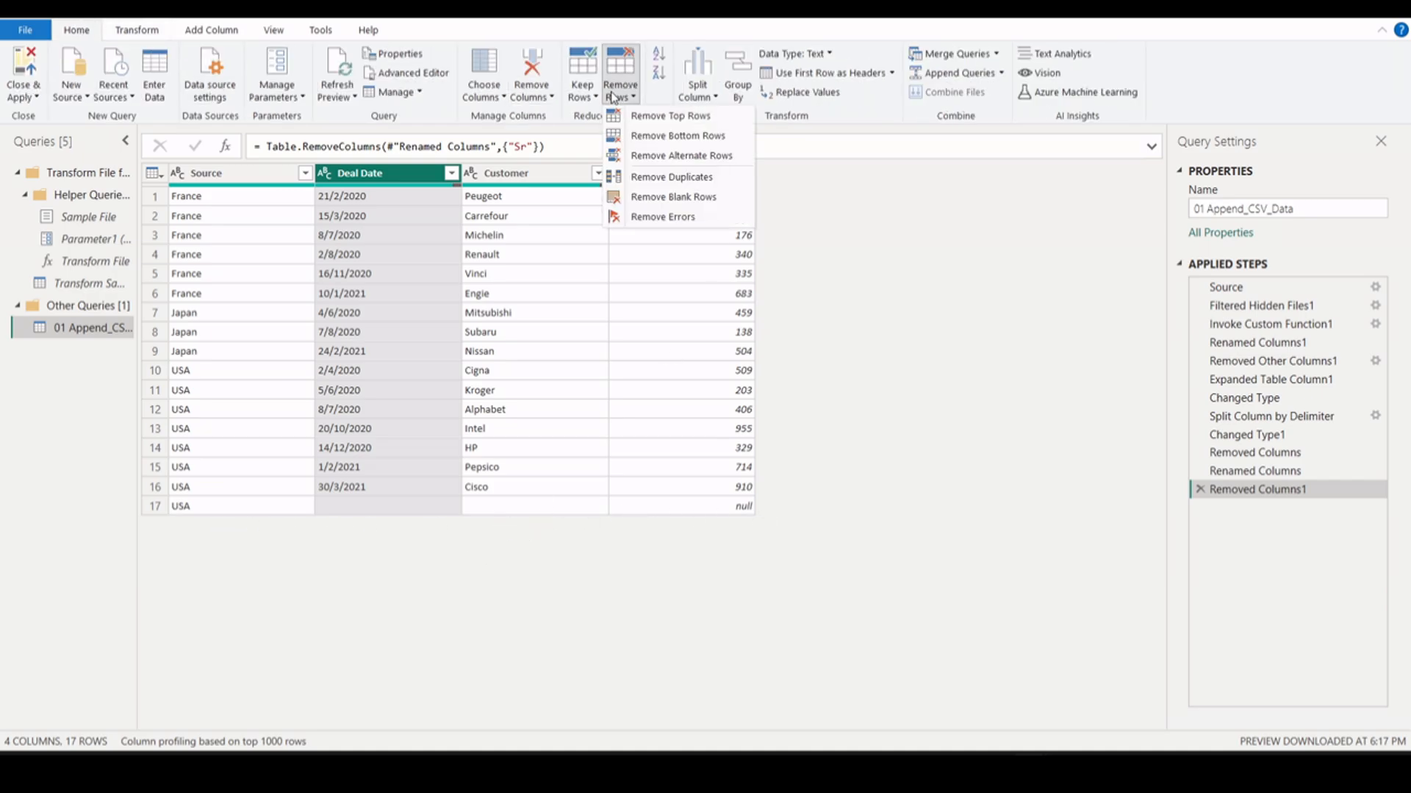
click(649, 137)
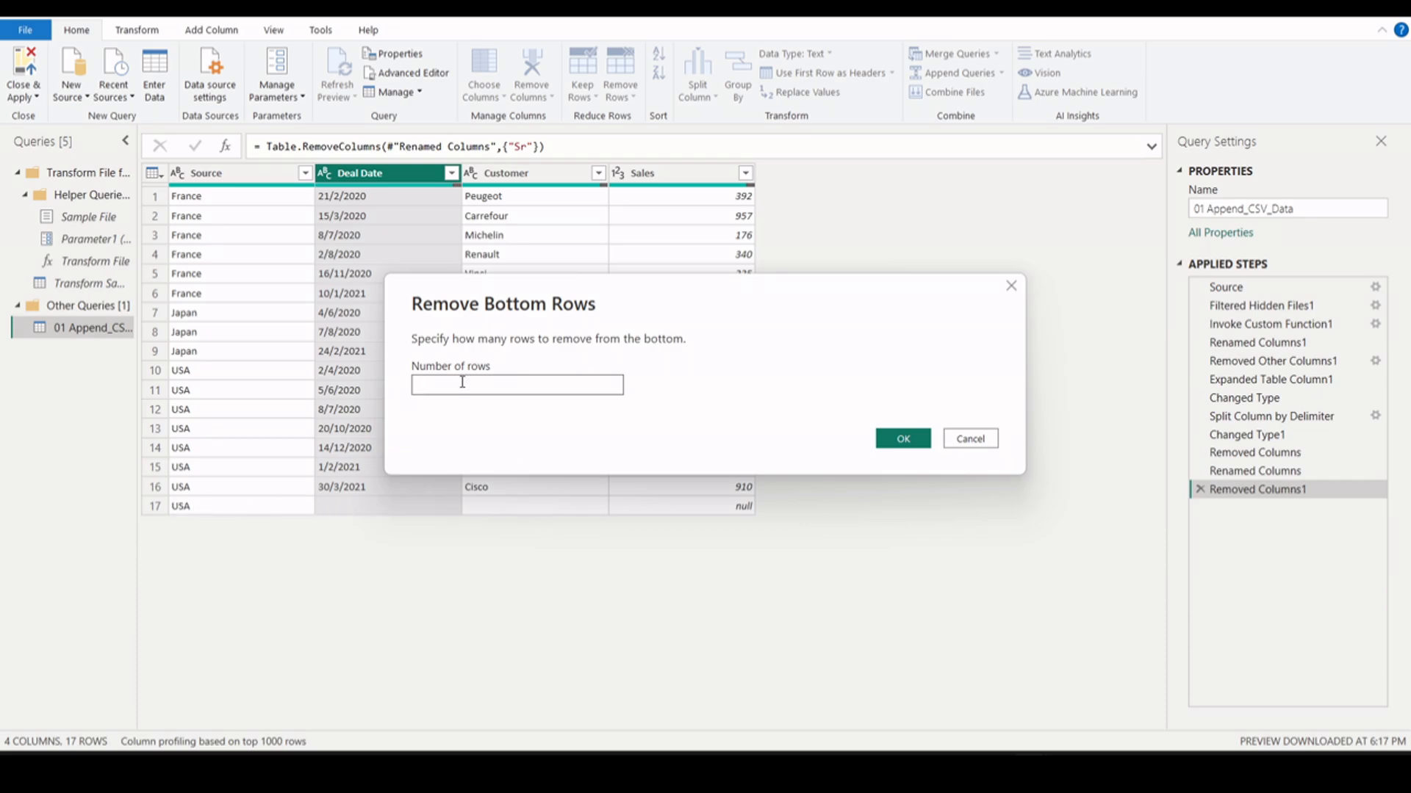
text(1)
click(909, 439)
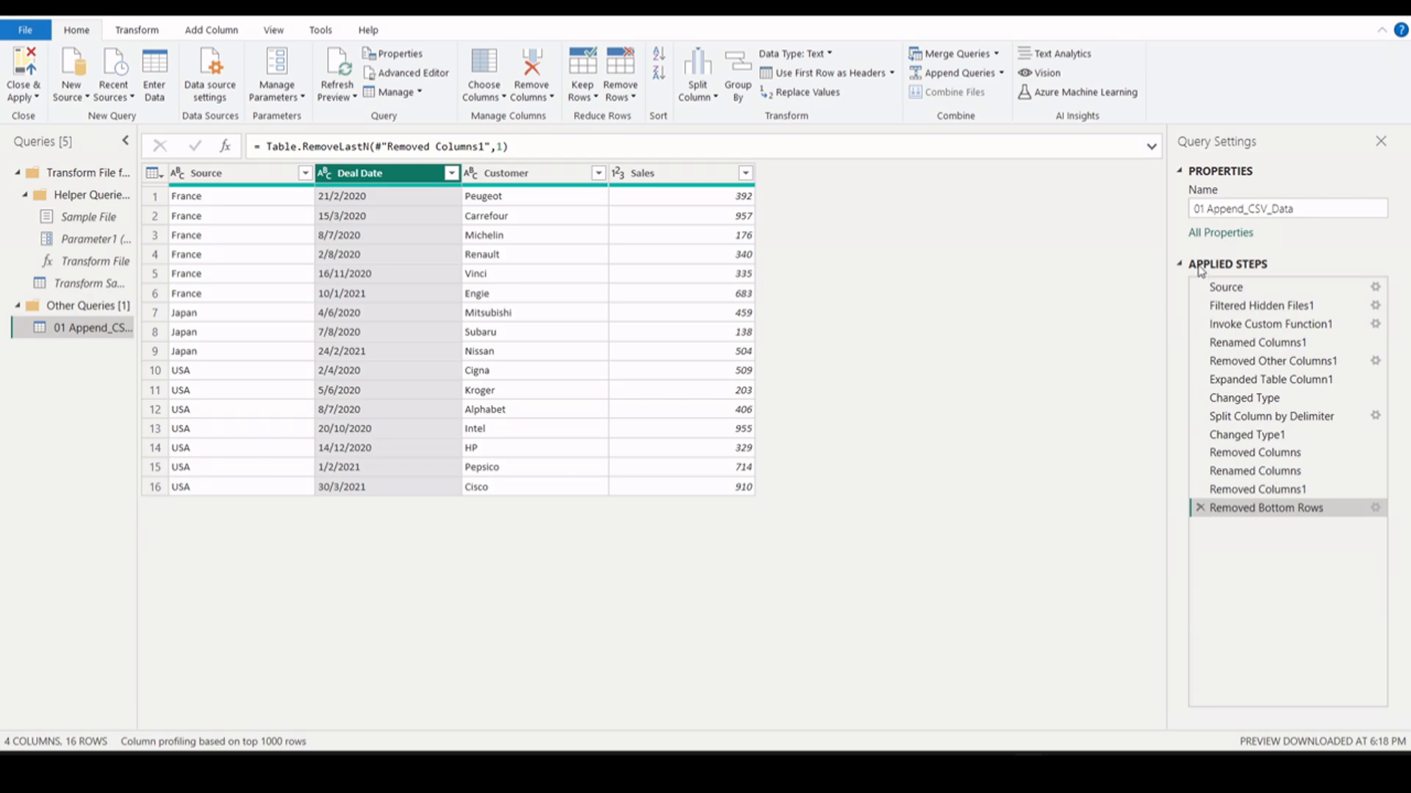
Step: Rename the combined query to Append_Data, then close the query editor and apply the pending query changes to the report
drag(1310, 212, 1195, 208)
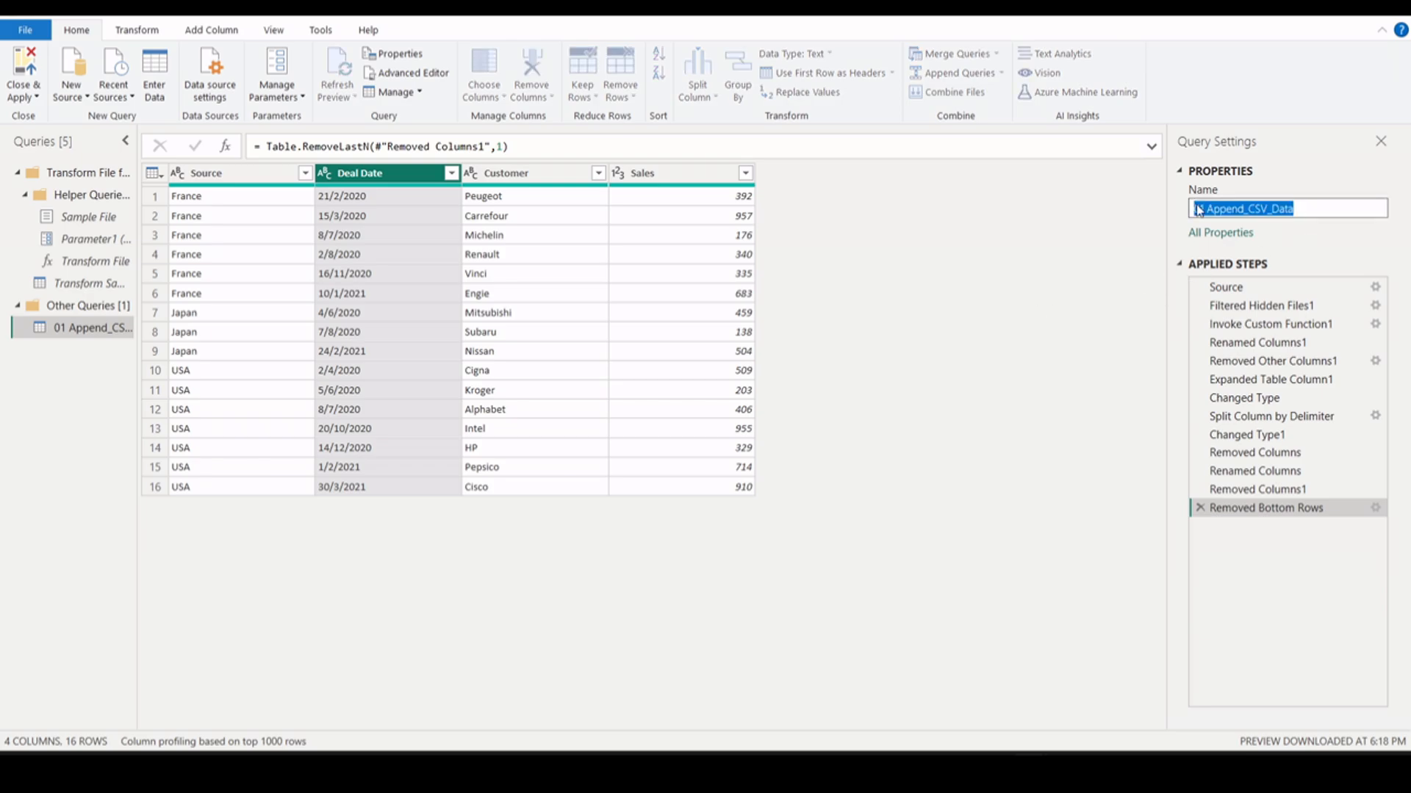
text(Append)
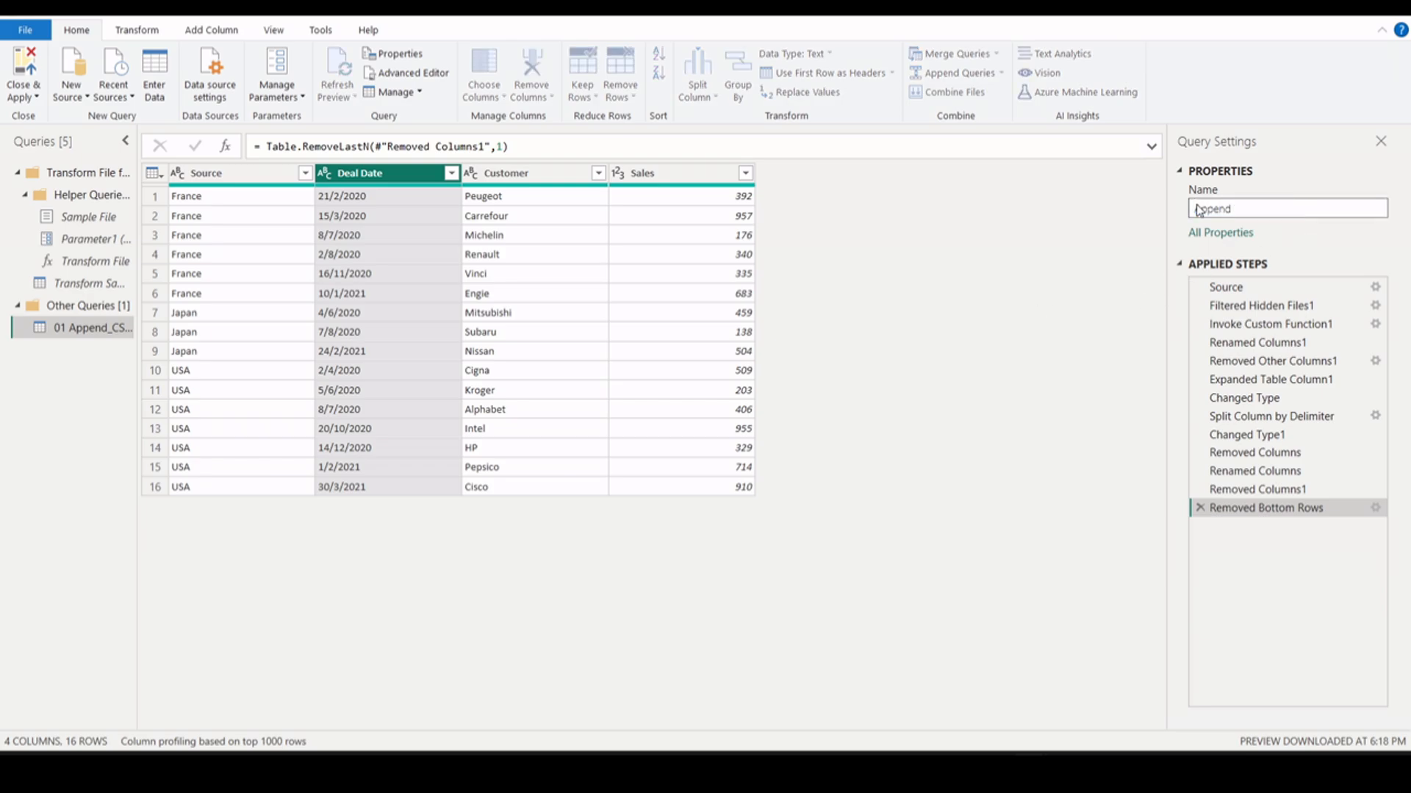
text(_Data)
key(Return)
click(33, 92)
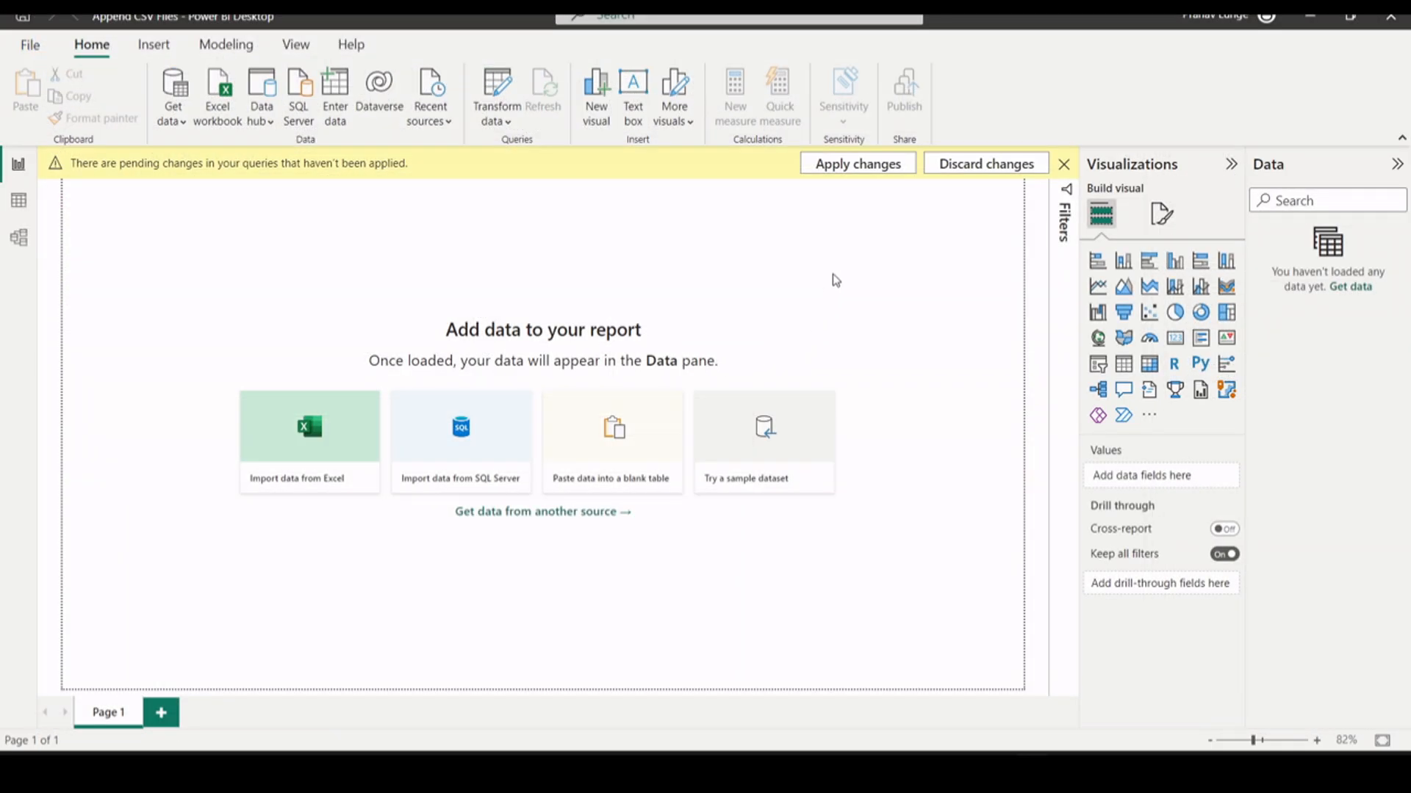
click(838, 169)
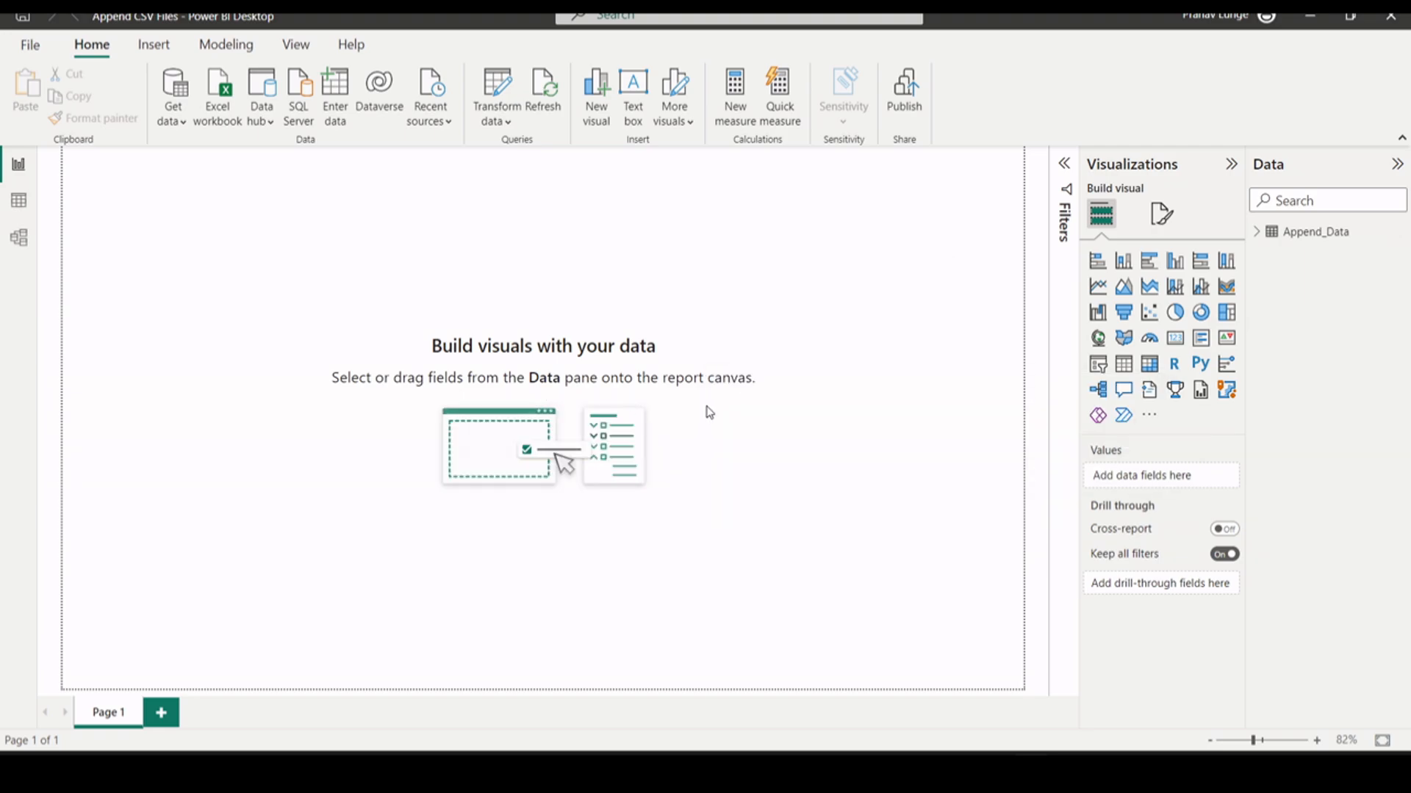
Step: Examine the fields and the loaded rows of the Append_Data table in the data view
click(1258, 233)
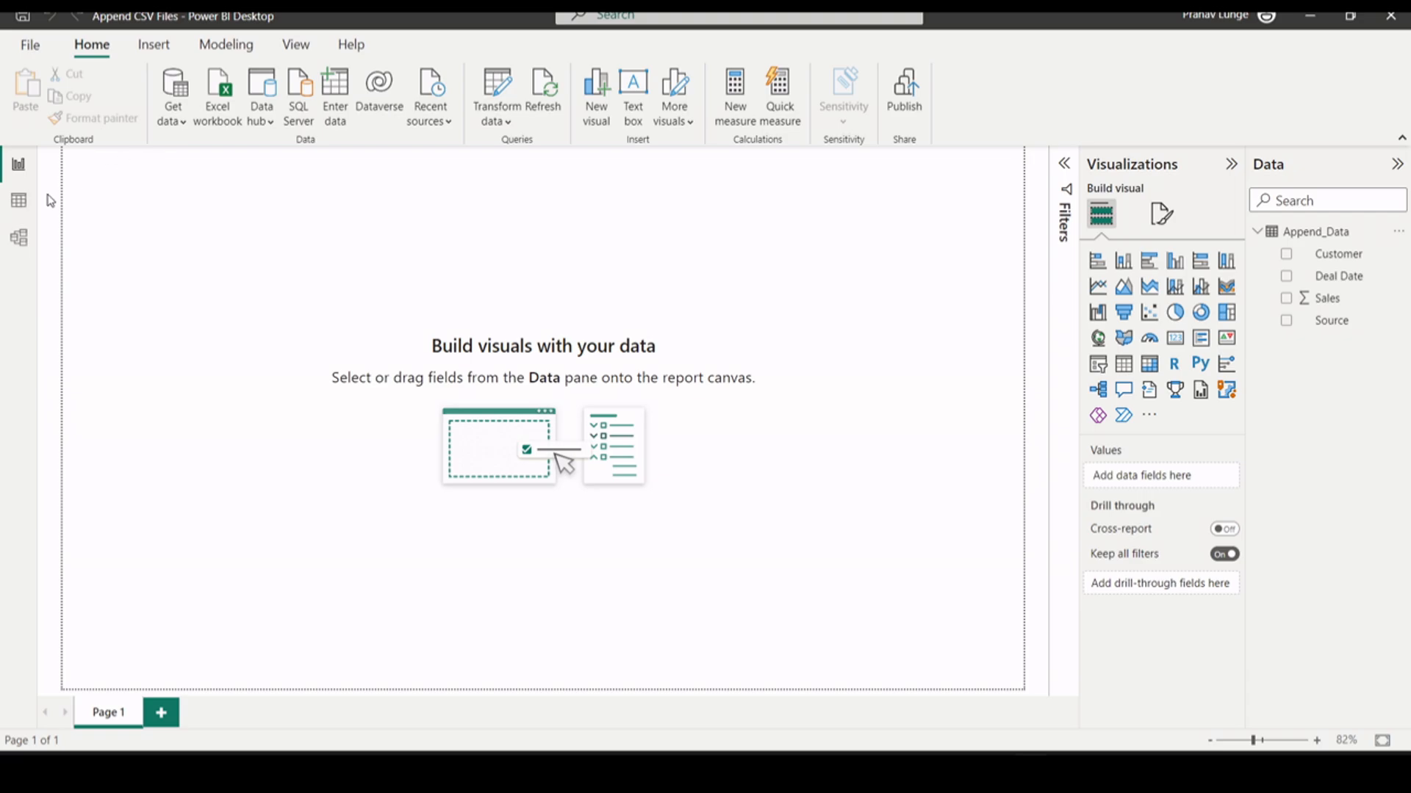
click(19, 199)
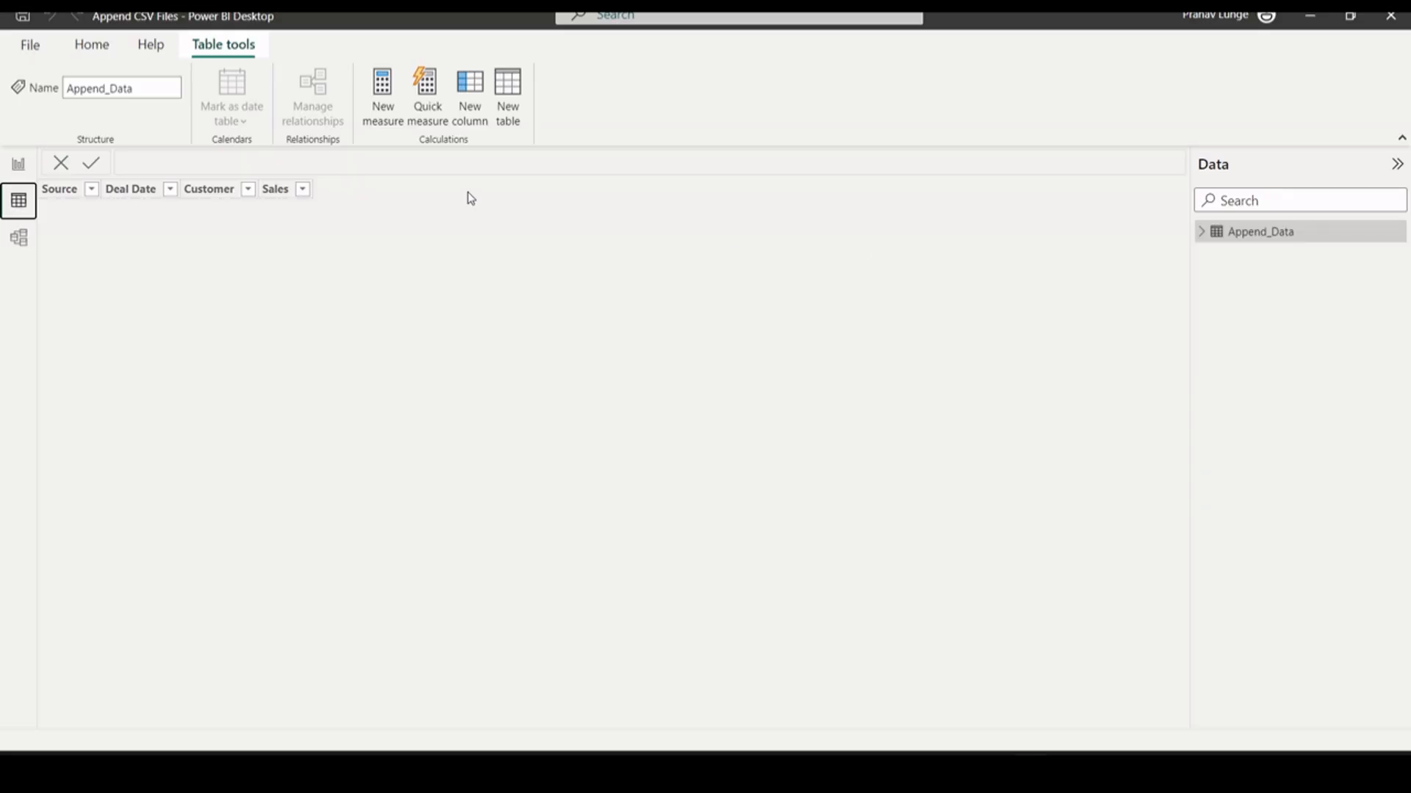
click(1261, 231)
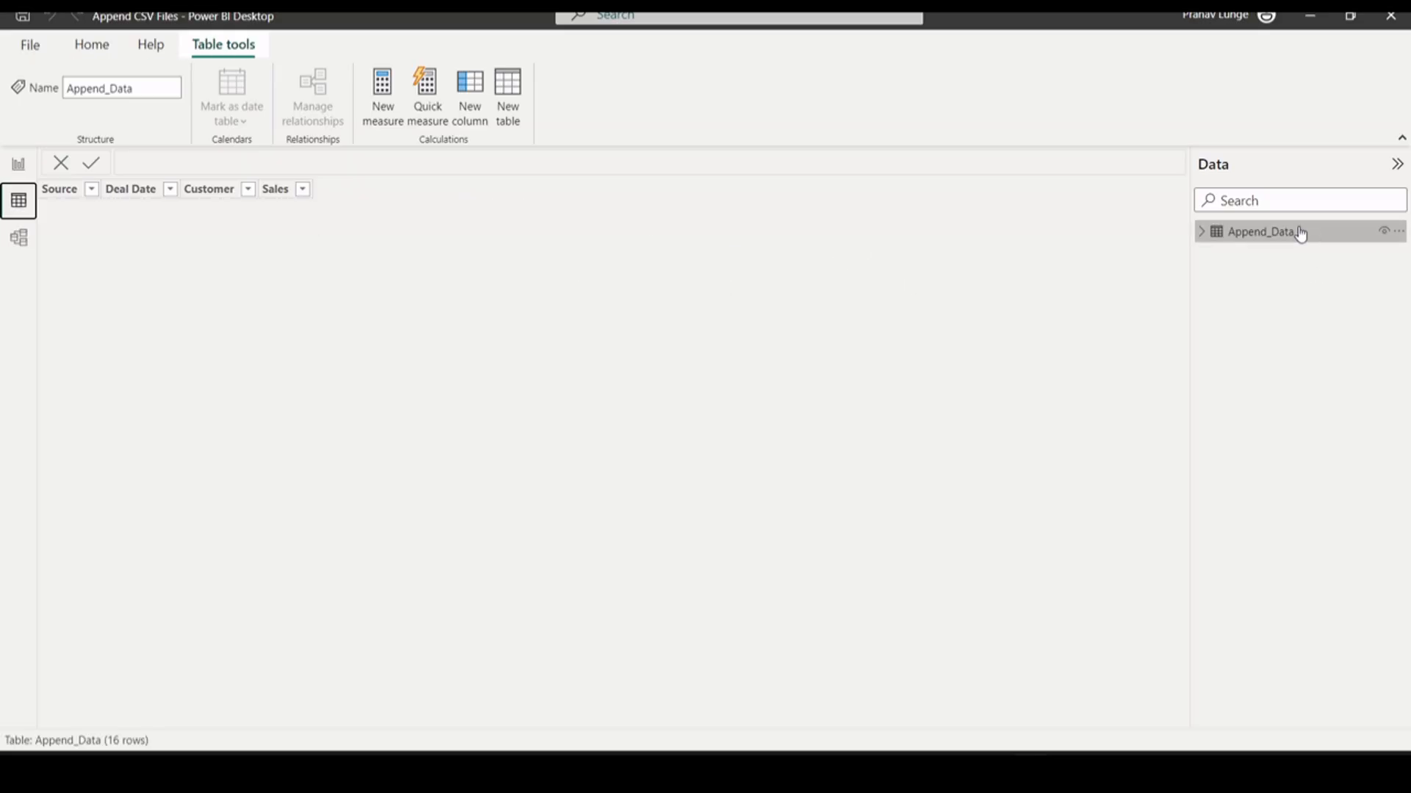
click(1213, 234)
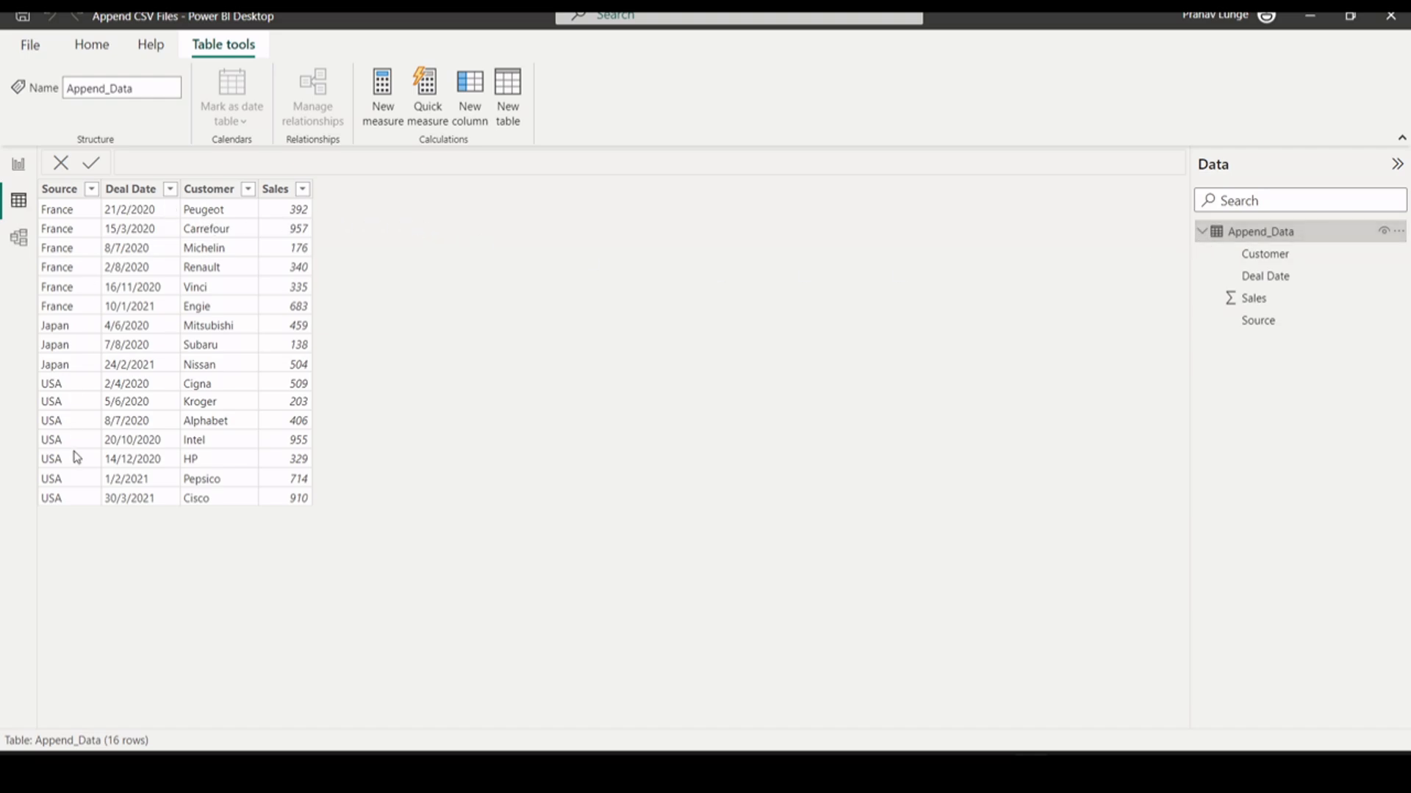
Step: Add a slicer based on the Source field to Page 1 of the report
click(19, 165)
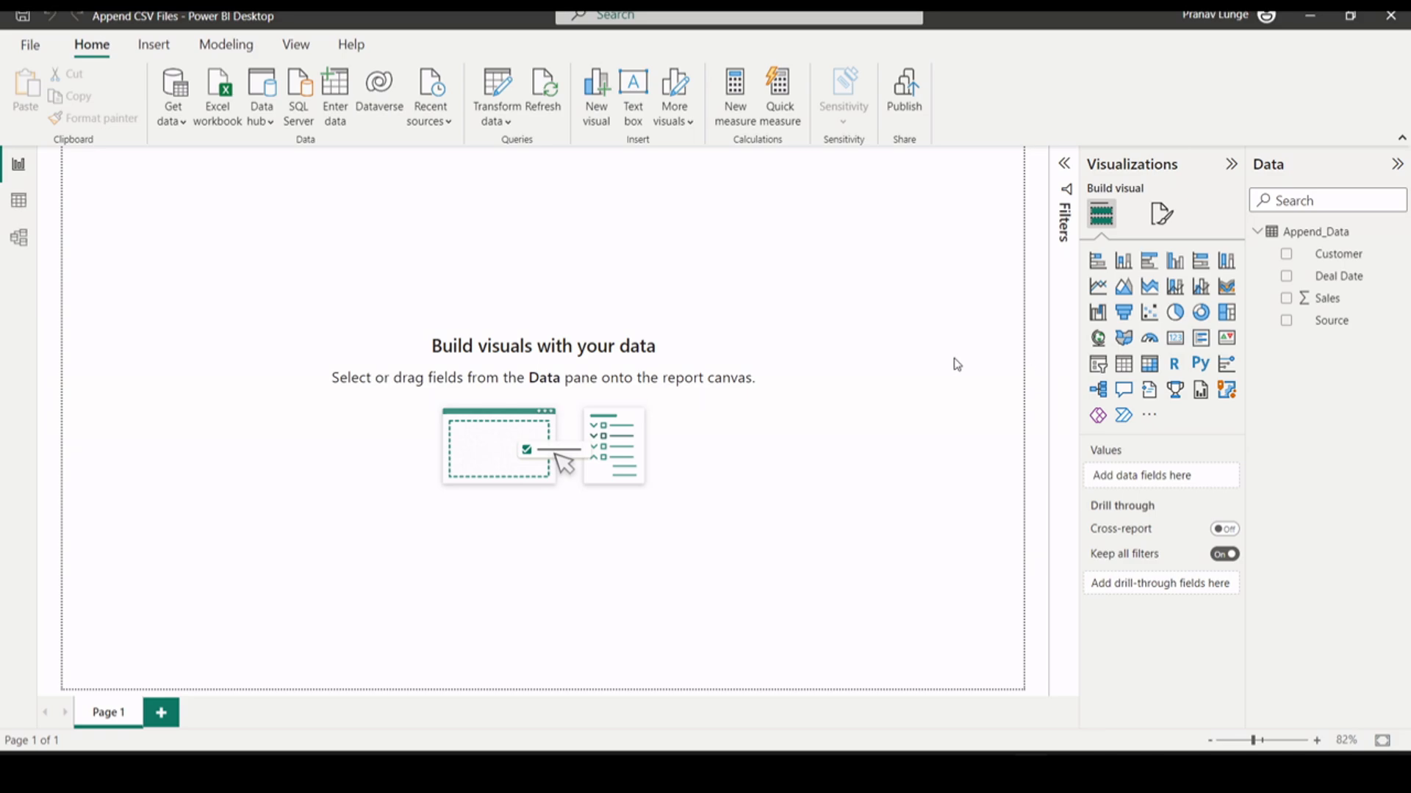
click(1098, 367)
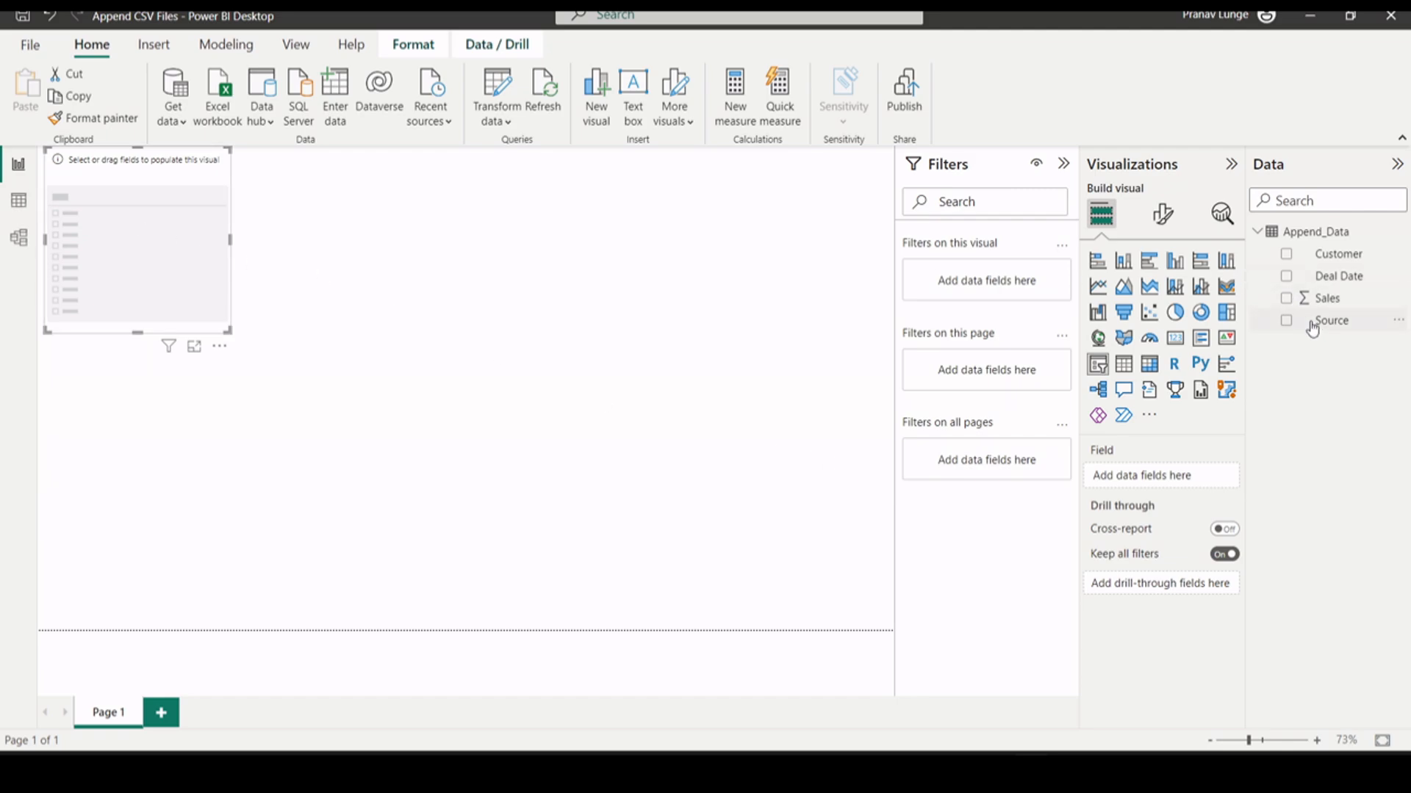
drag(1313, 324, 183, 244)
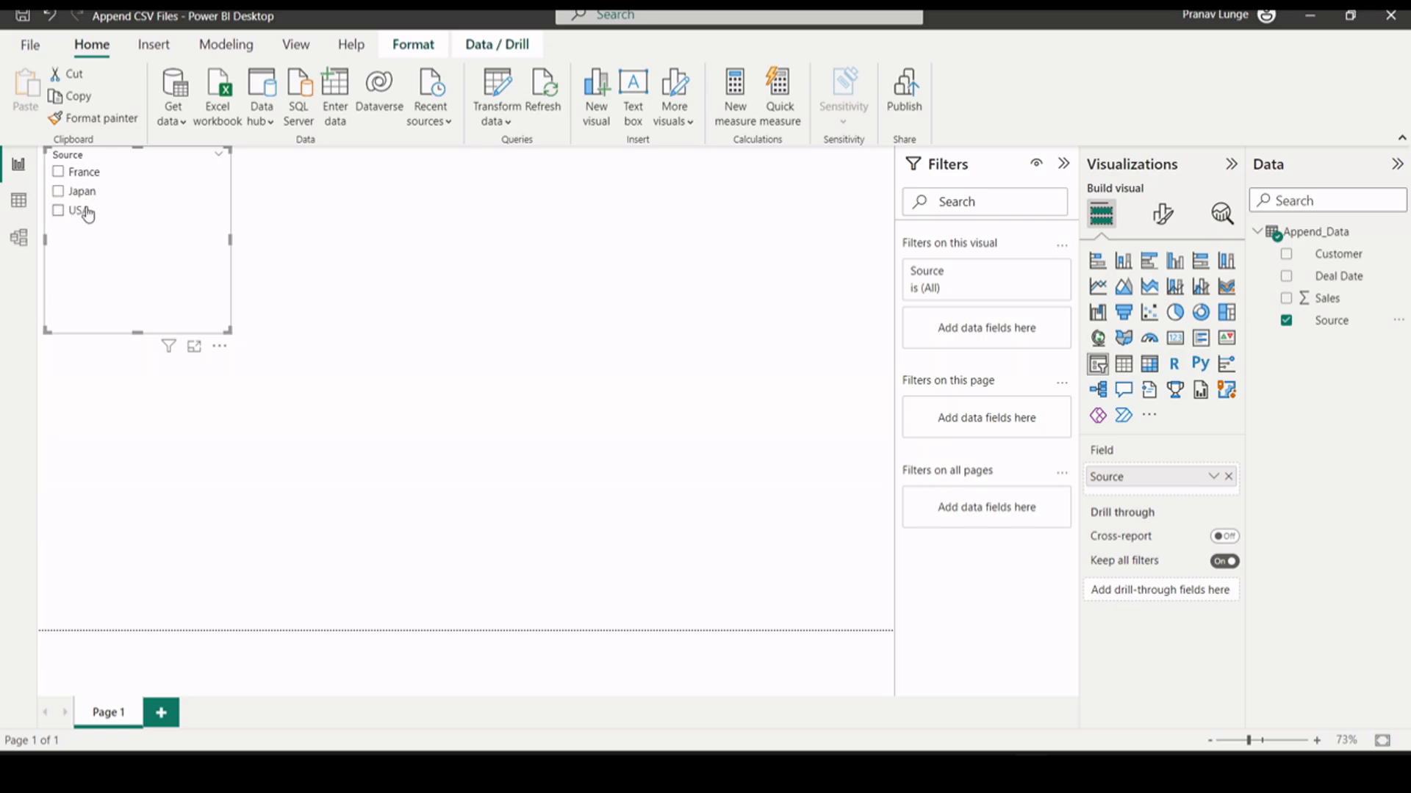
click(562, 375)
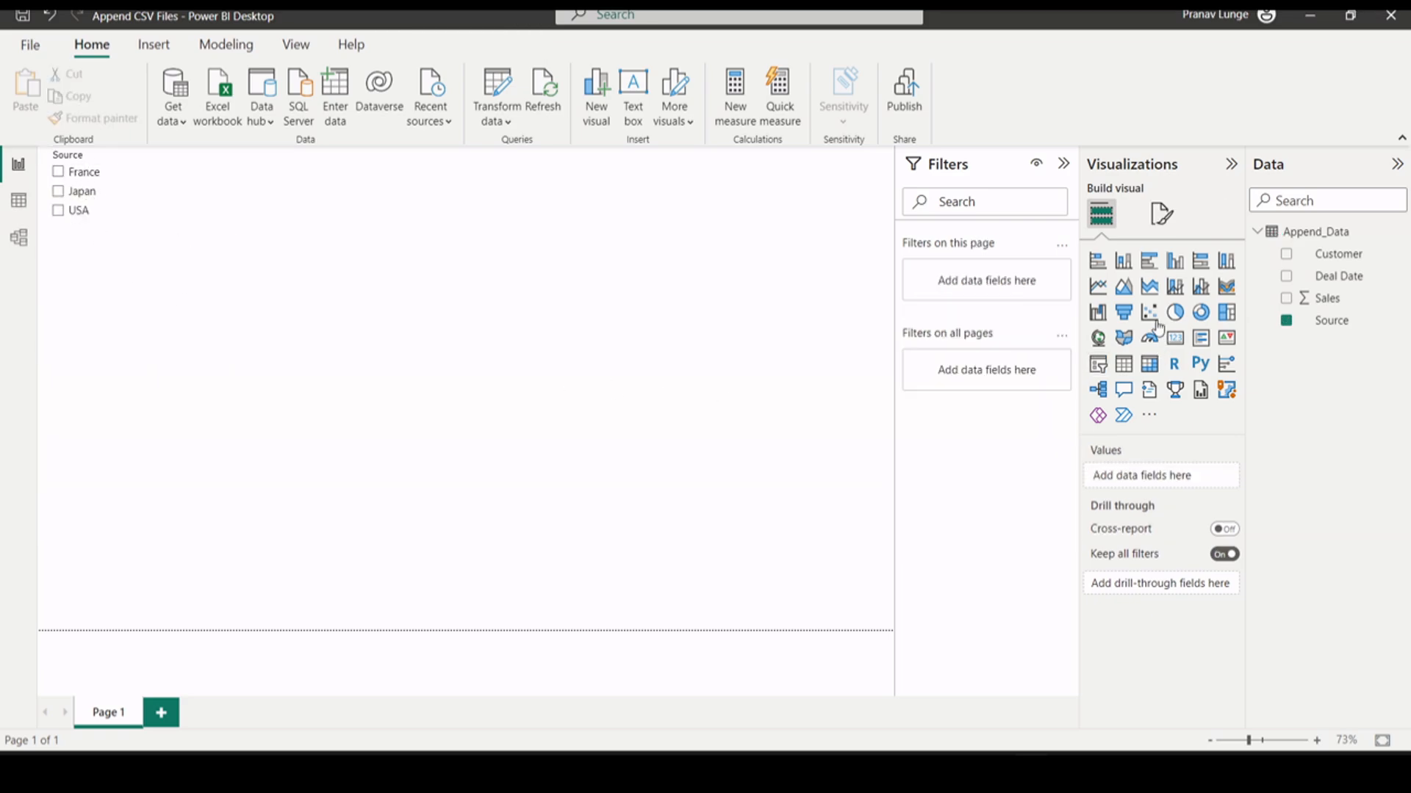
Step: Add a stacked column chart of Sales by Customer below the slicer and enlarge it across the page
click(1122, 263)
drag(205, 456, 673, 454)
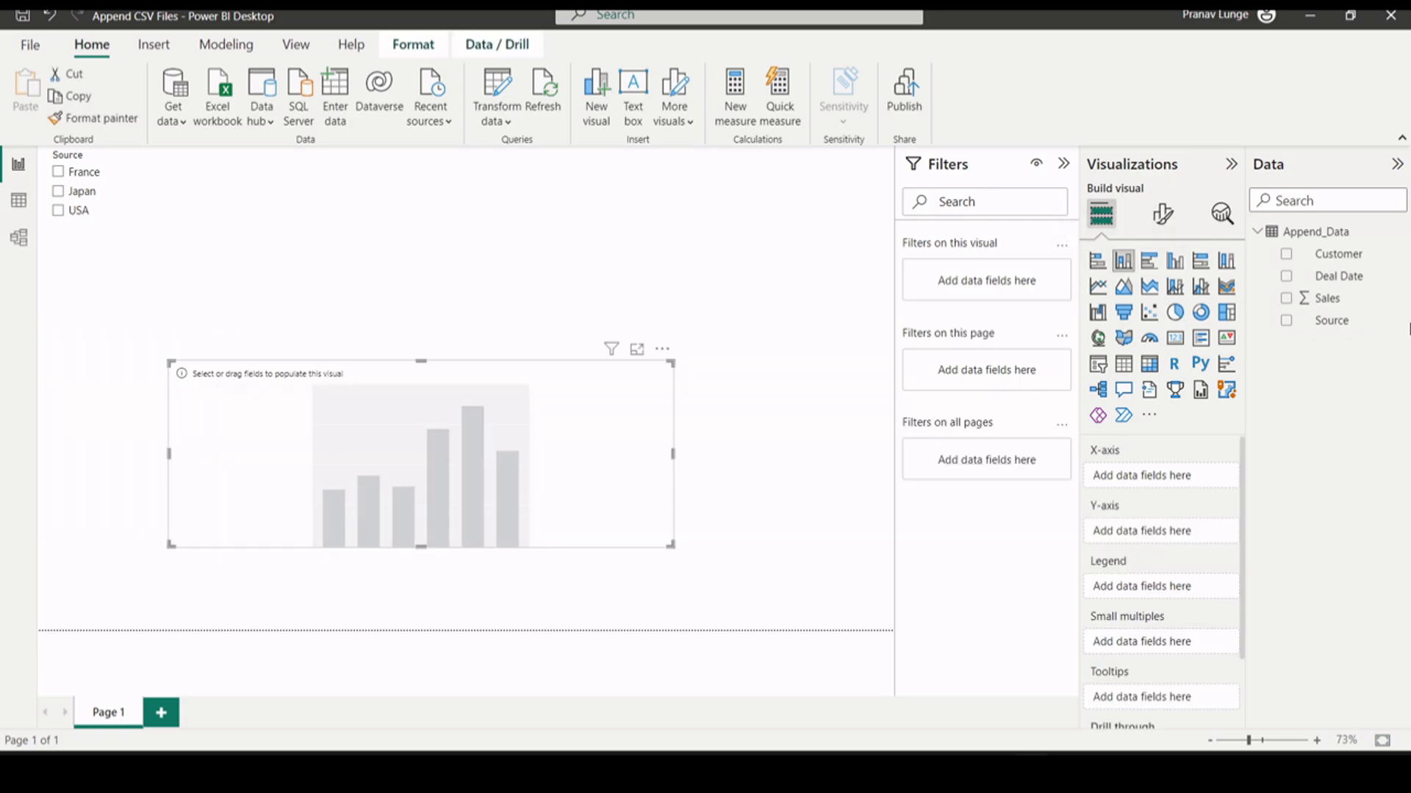
drag(1331, 254, 473, 491)
drag(1327, 297, 488, 500)
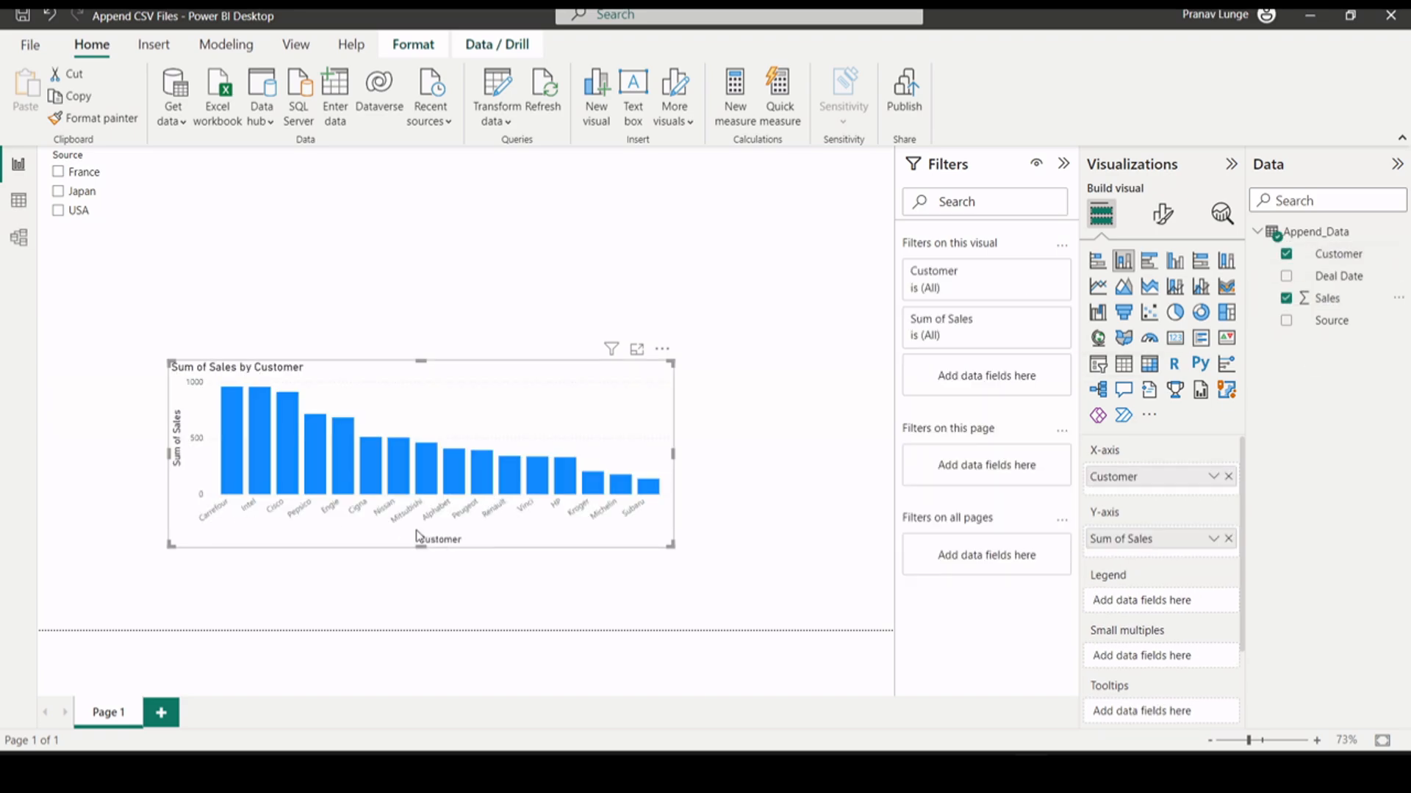
drag(670, 545, 788, 616)
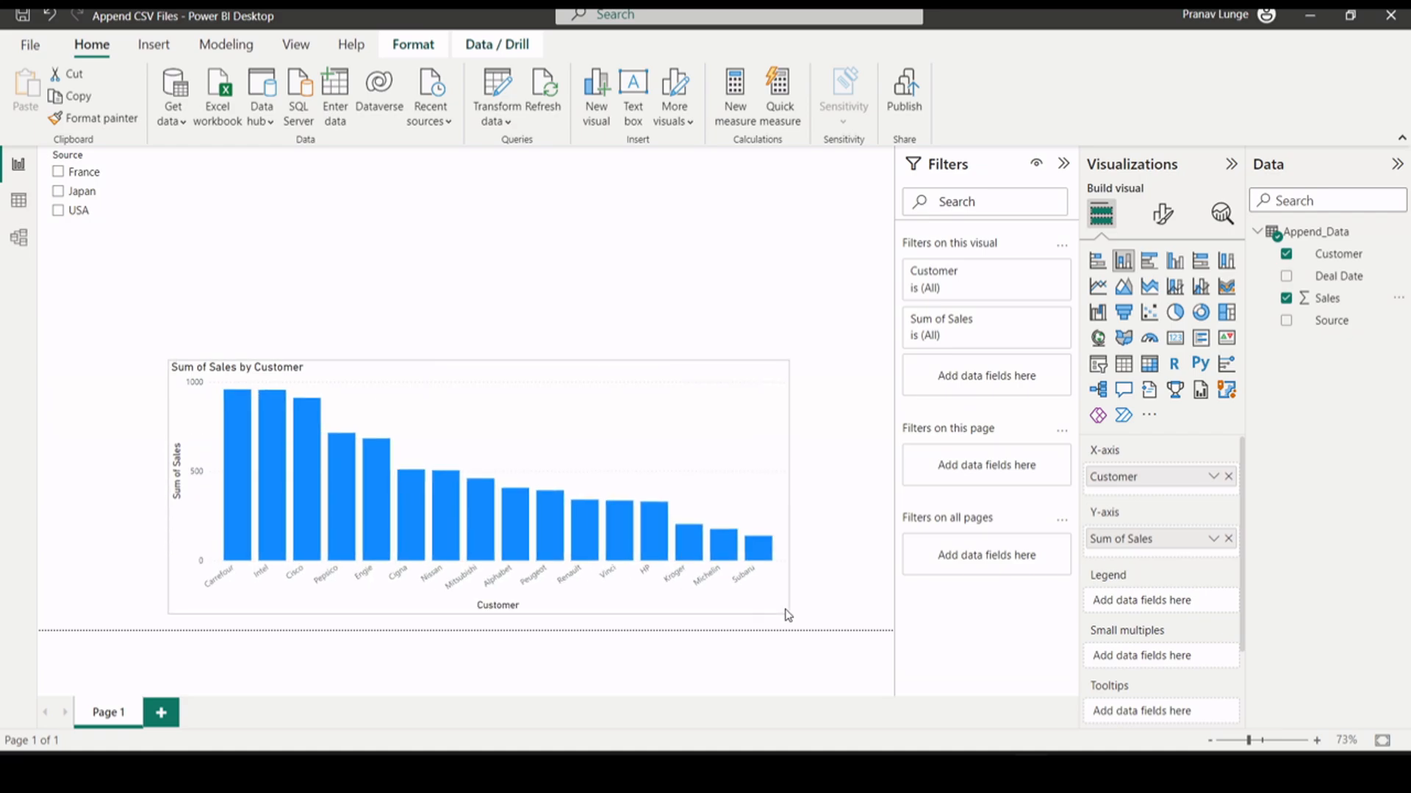
click(501, 425)
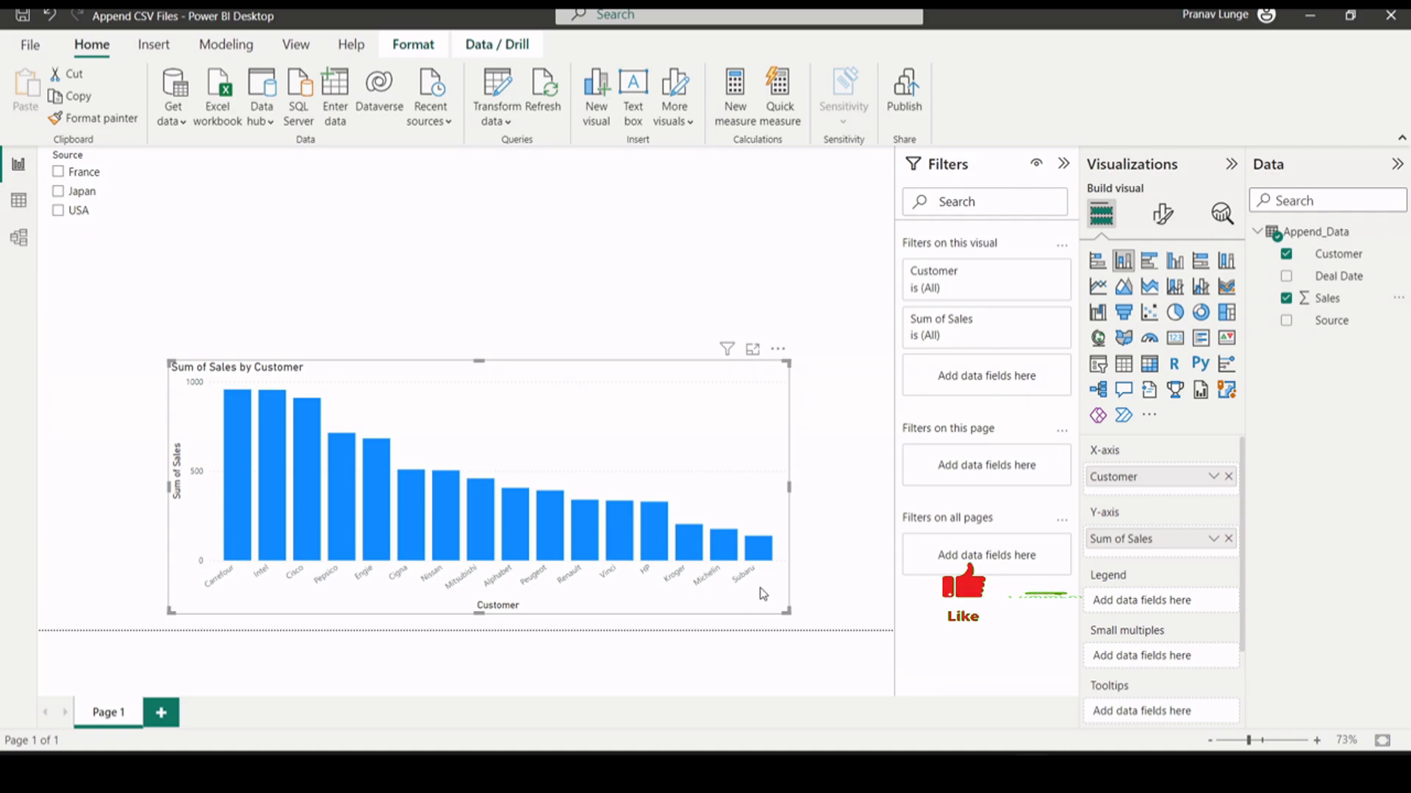
Step: Filter the sales chart through the Source slicer by France, by Japan and finally by USA
click(79, 177)
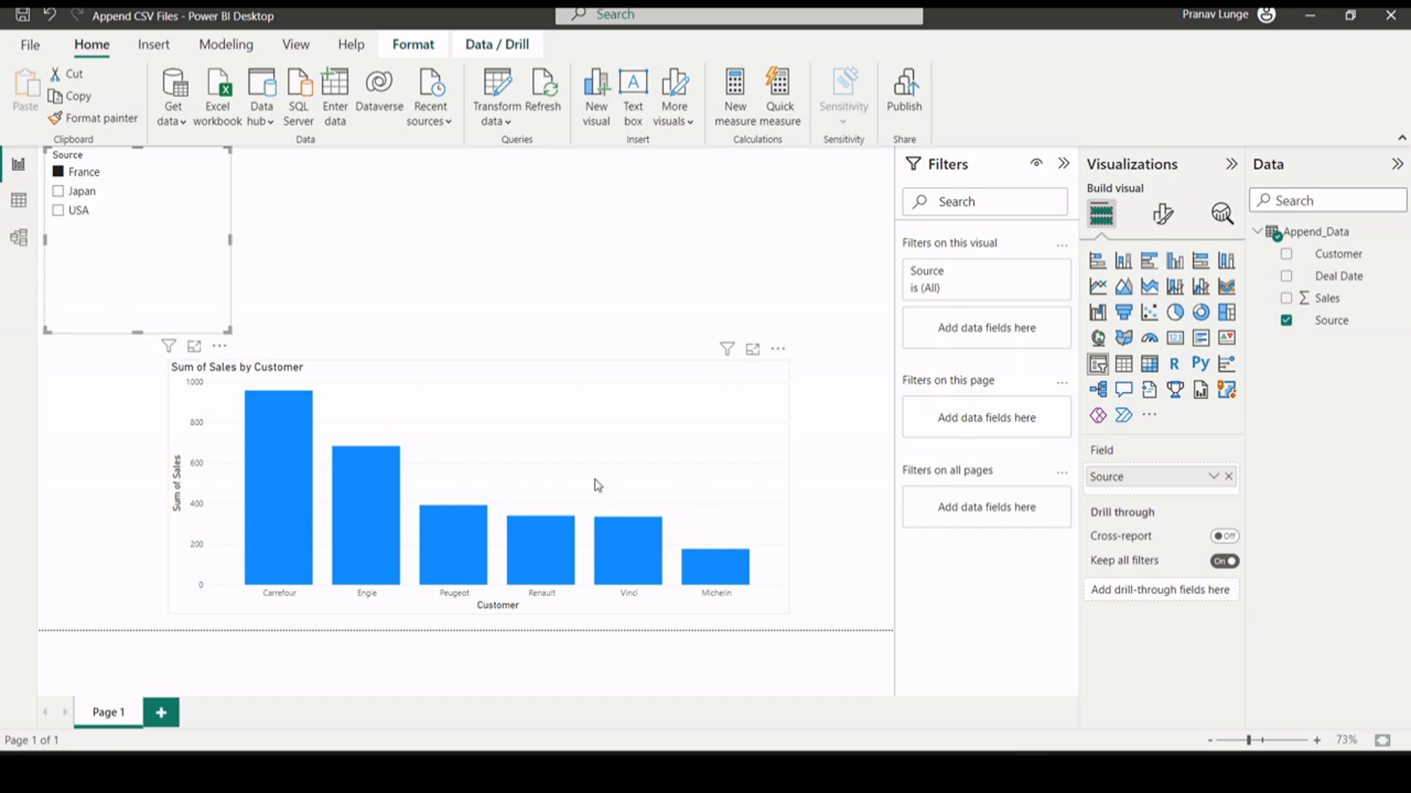
click(71, 193)
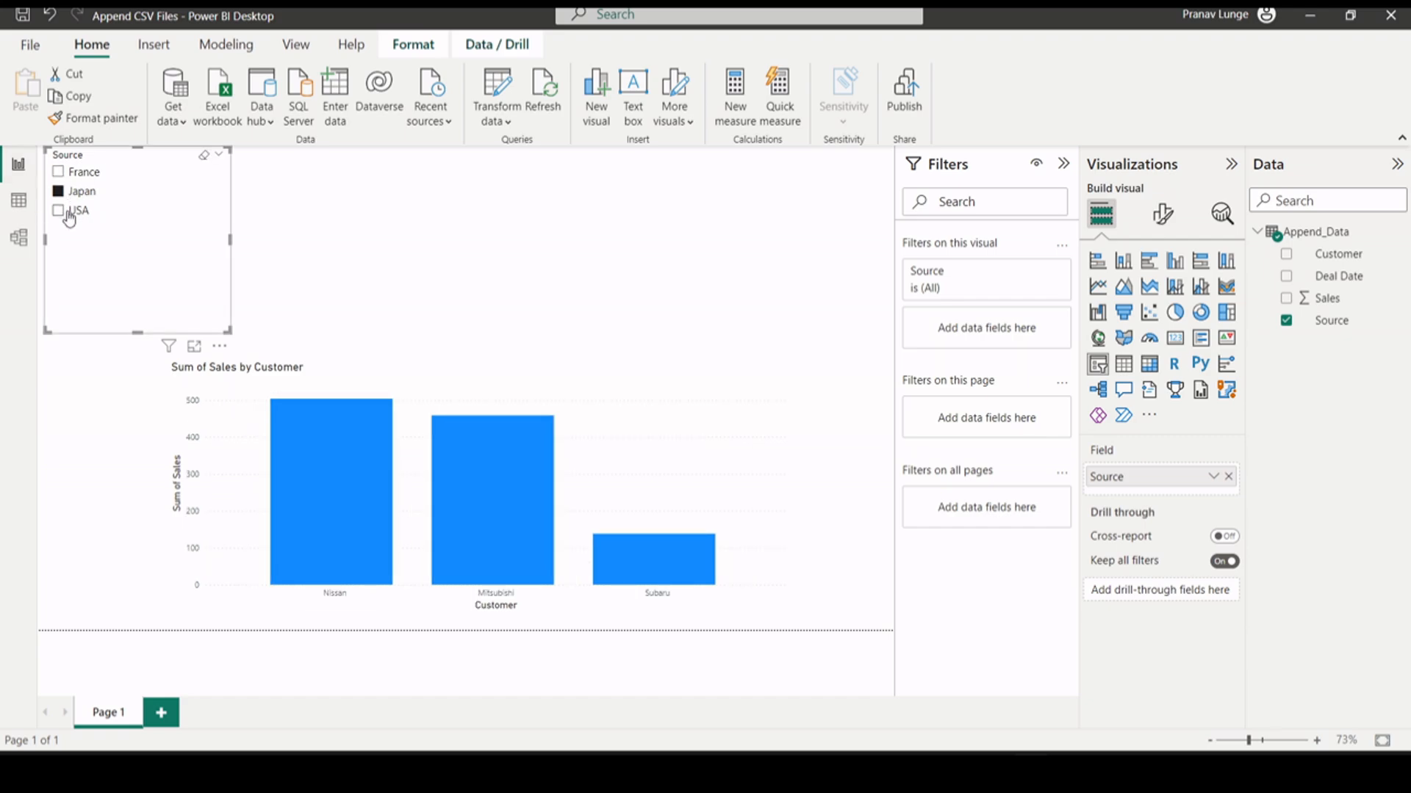
click(72, 212)
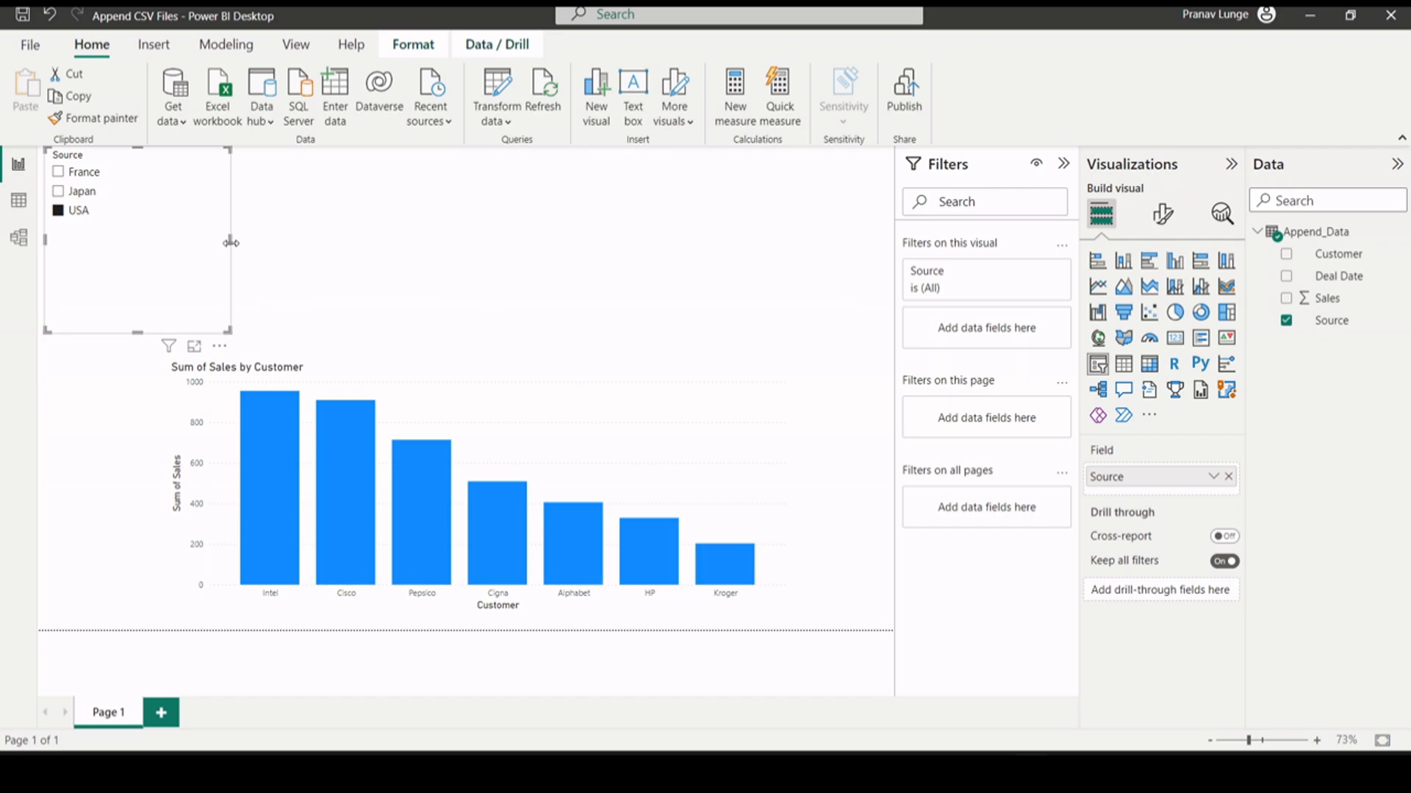
click(484, 263)
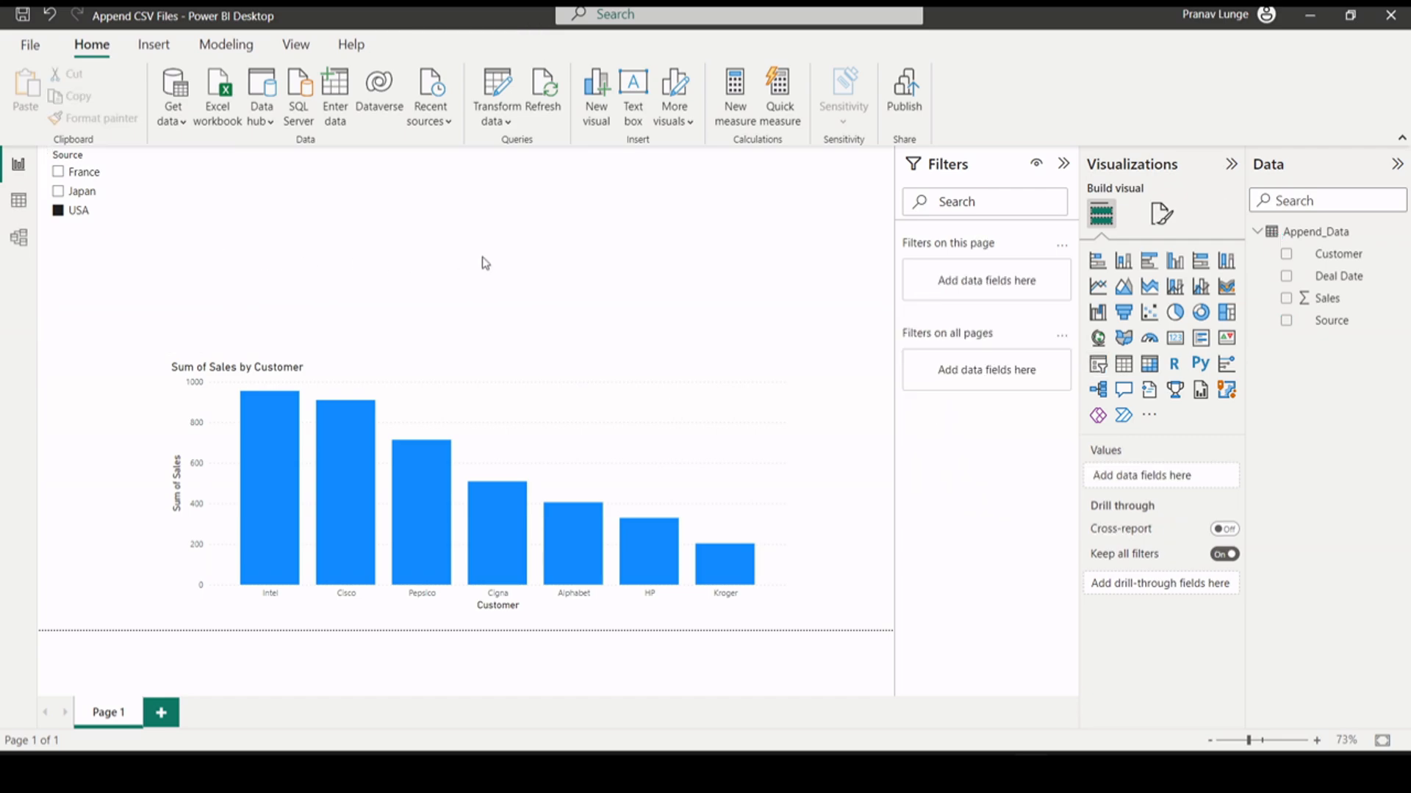